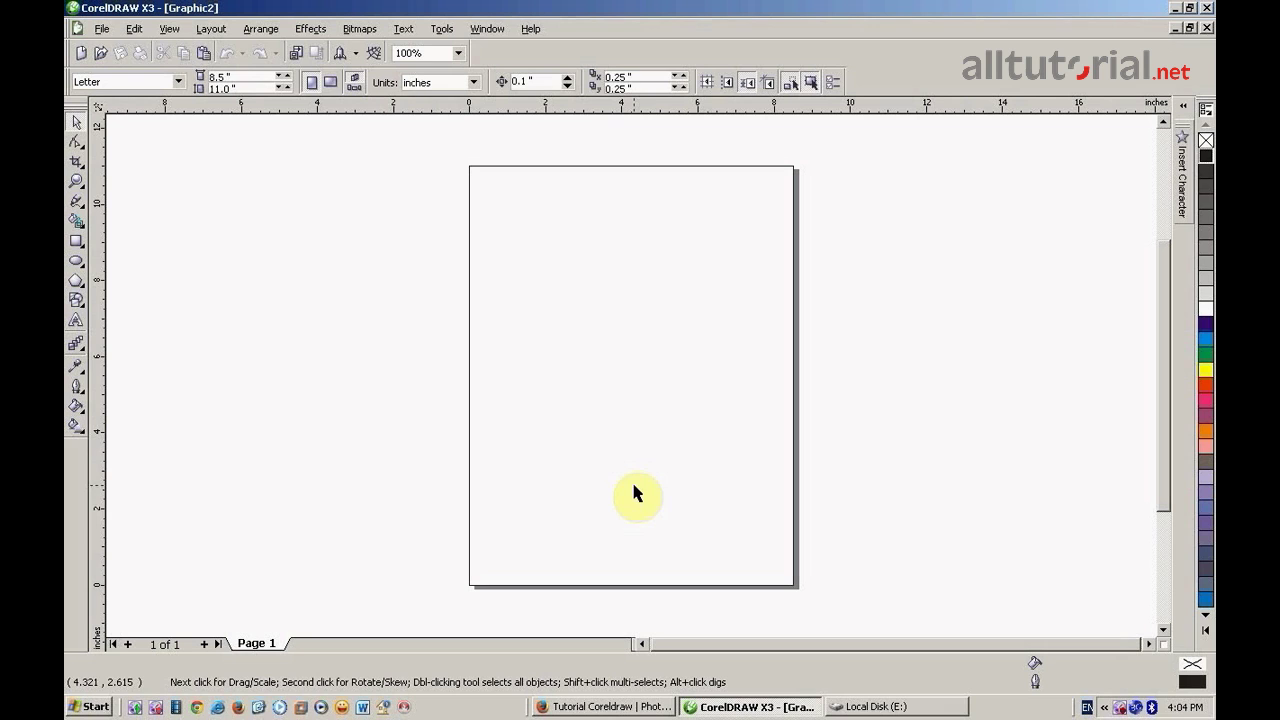
Bring the image 46445_large from drive E: into the CorelDRAW drawing and place it near the middle of the page.
click(893, 712)
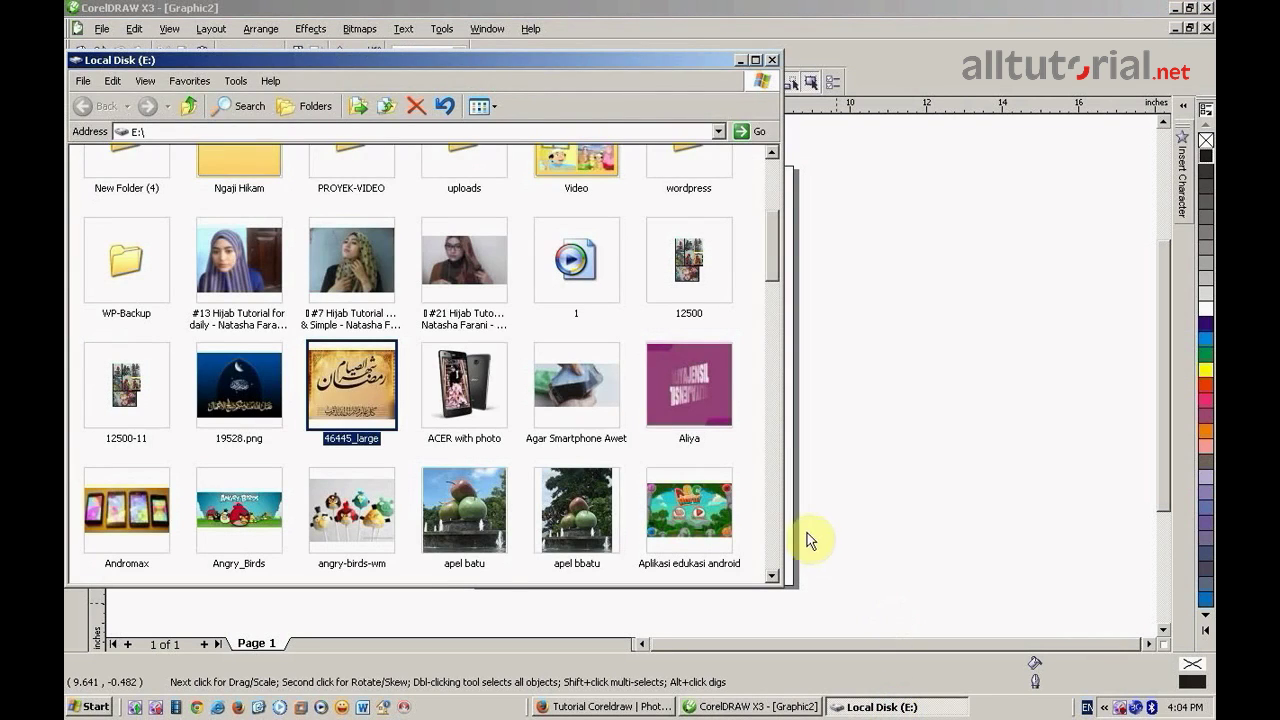
drag(351, 385, 945, 370)
click(947, 213)
drag(951, 316, 674, 311)
click(76, 181)
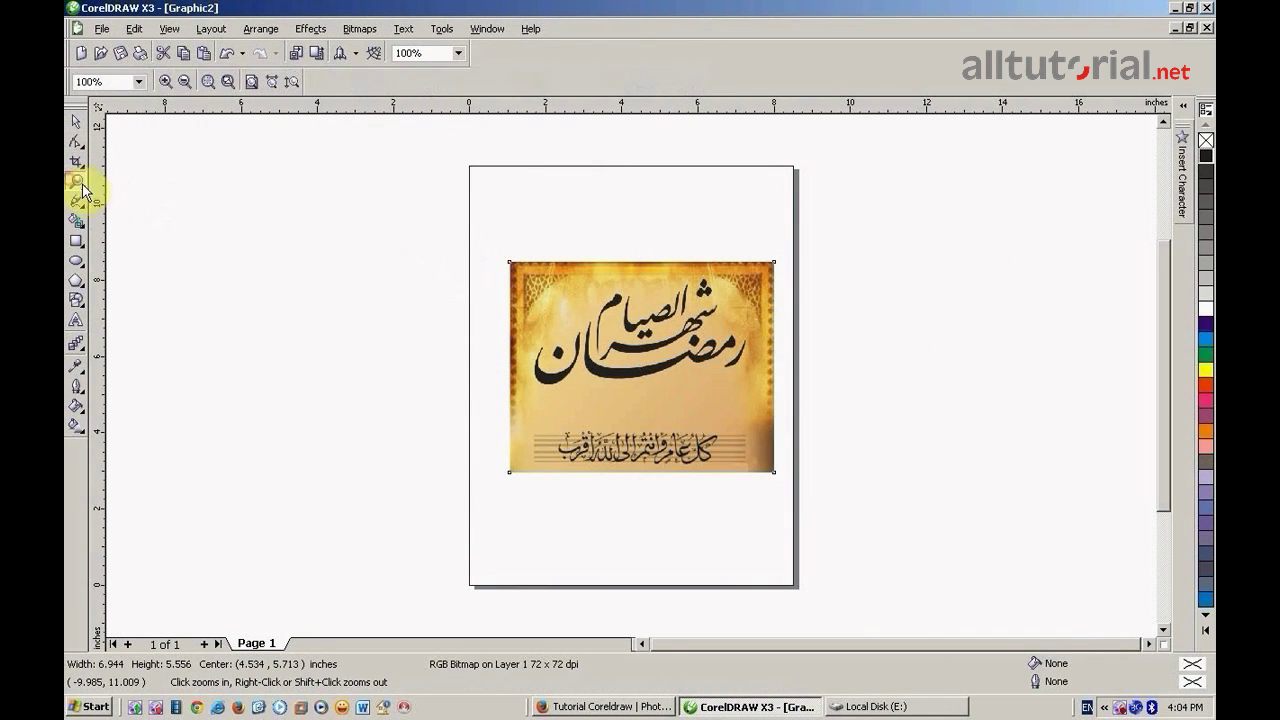
mouse_move(495, 252)
mouse_down()
mouse_move(808, 443)
mouse_move(792, 493)
mouse_up()
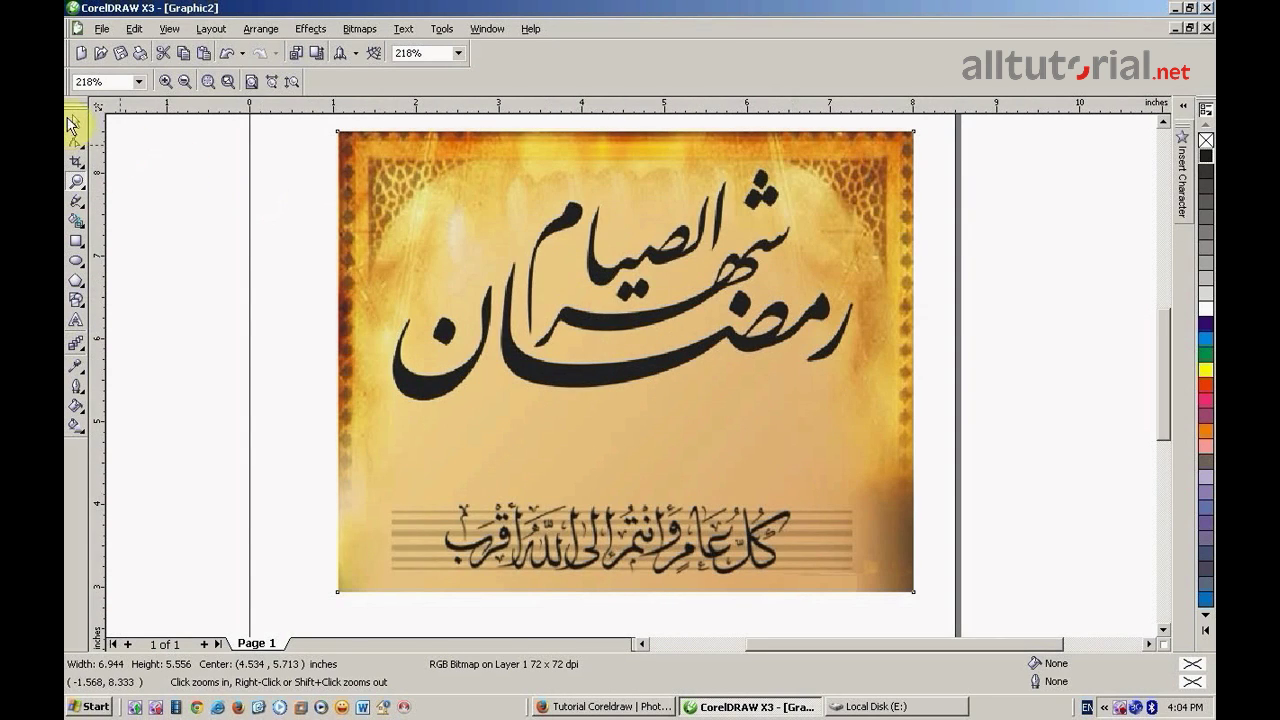
click(76, 121)
click(243, 245)
click(593, 228)
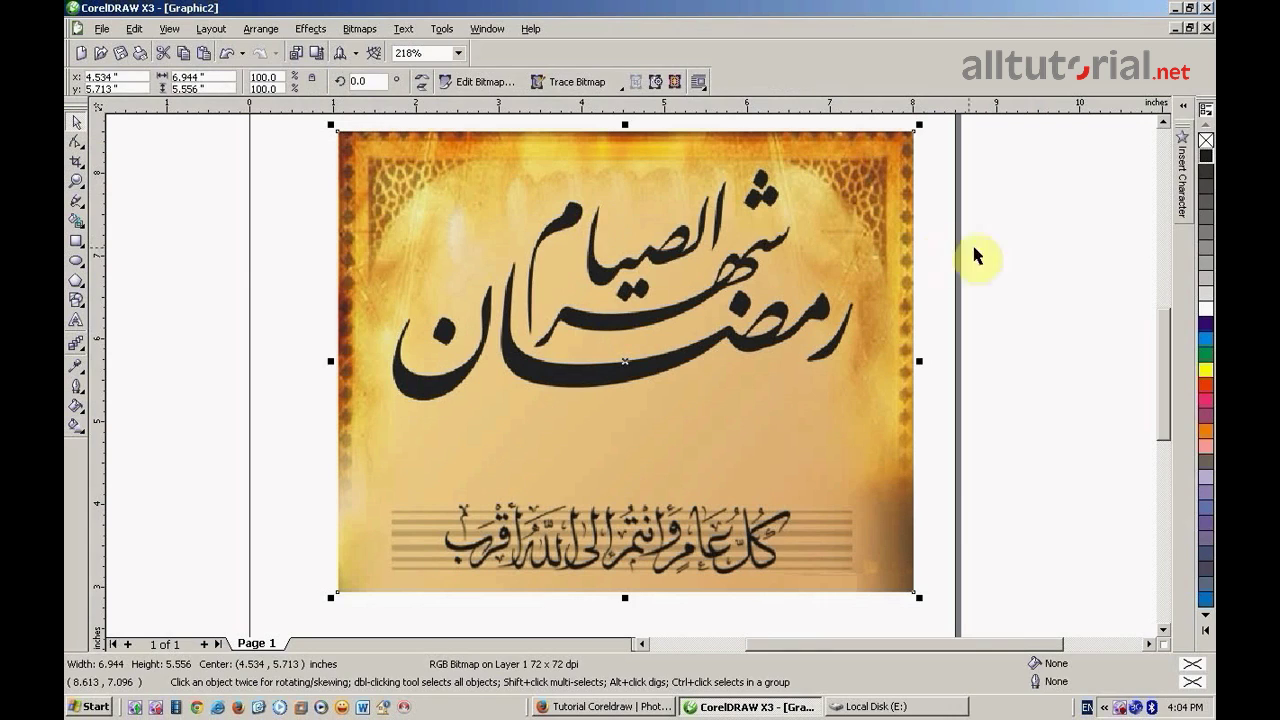
click(1015, 263)
click(860, 322)
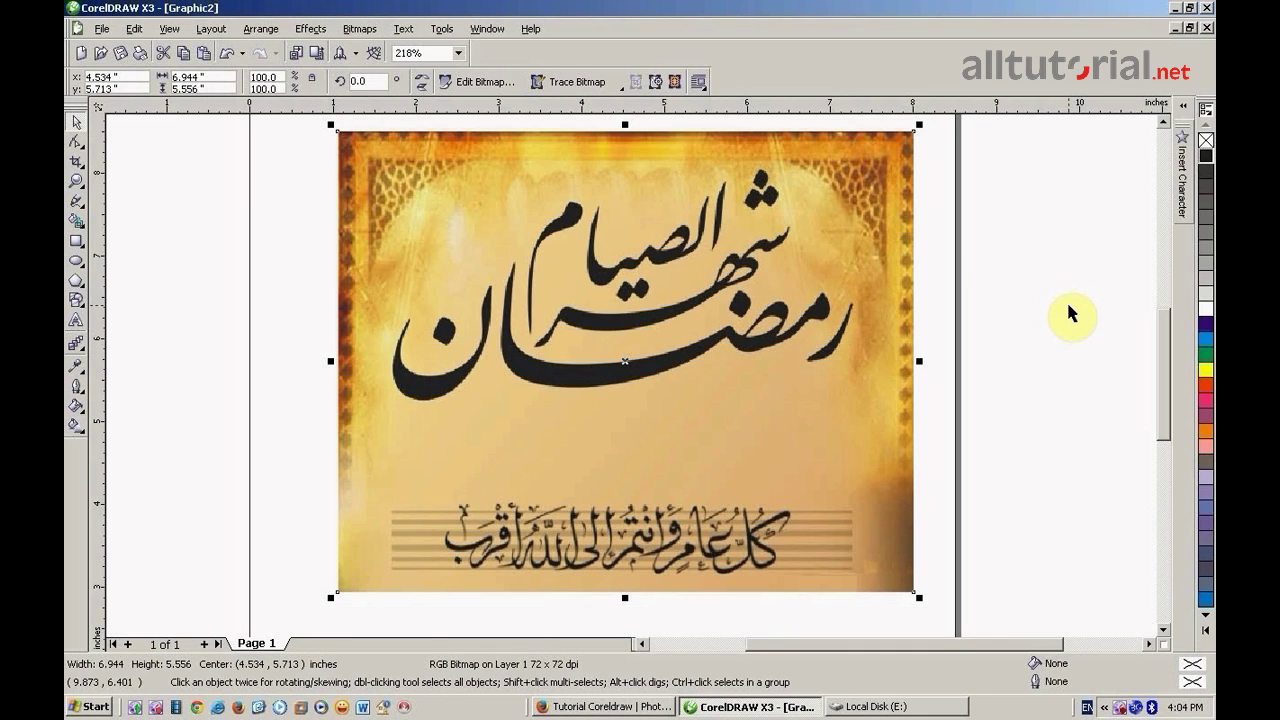
click(1034, 300)
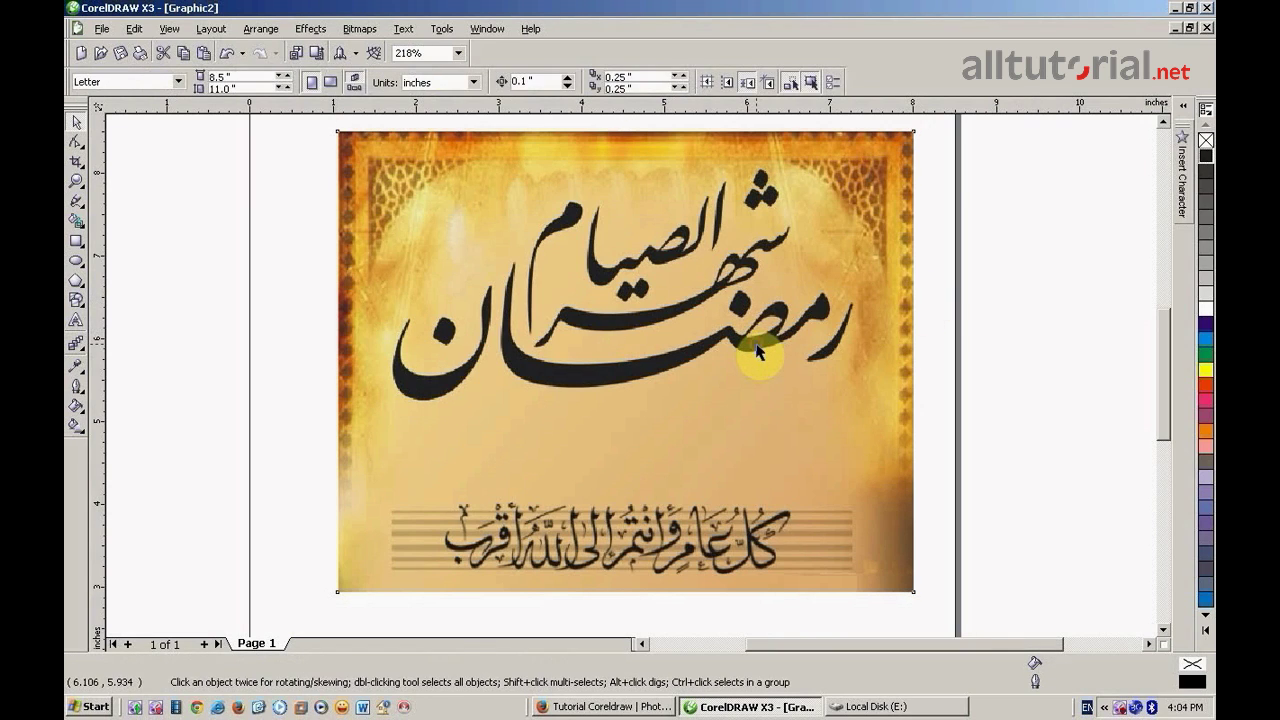
click(757, 350)
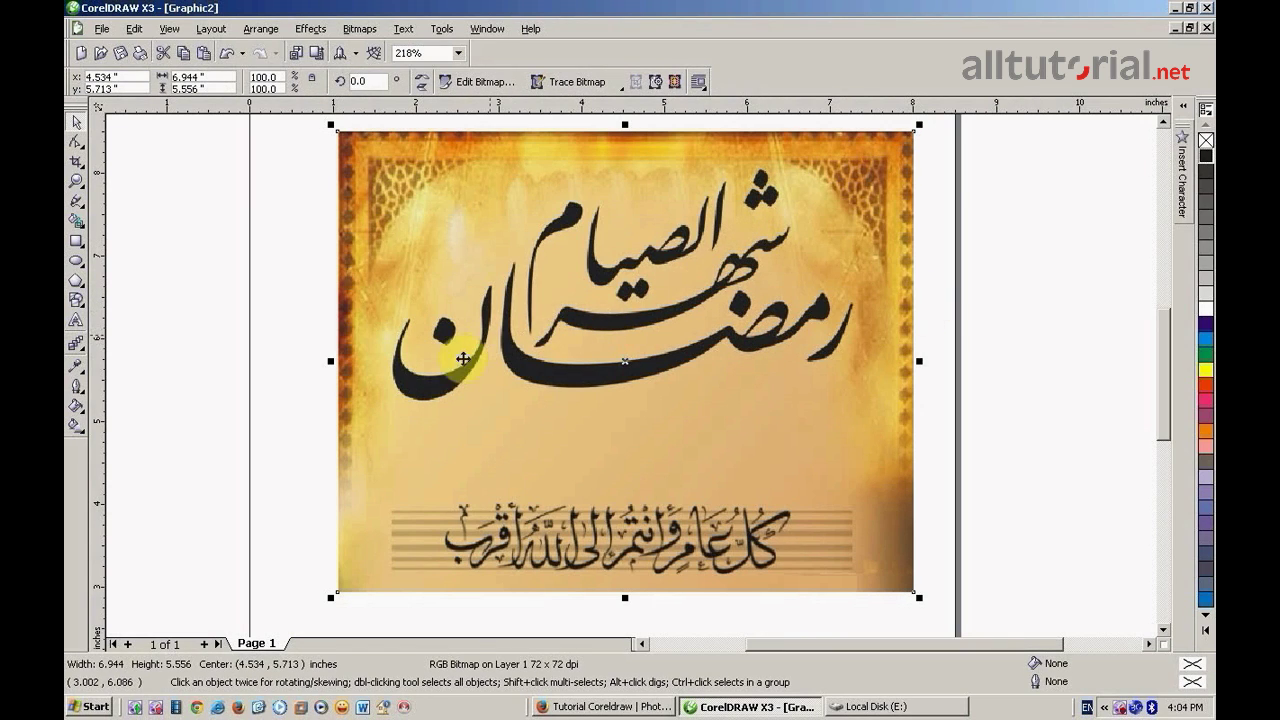
click(1003, 317)
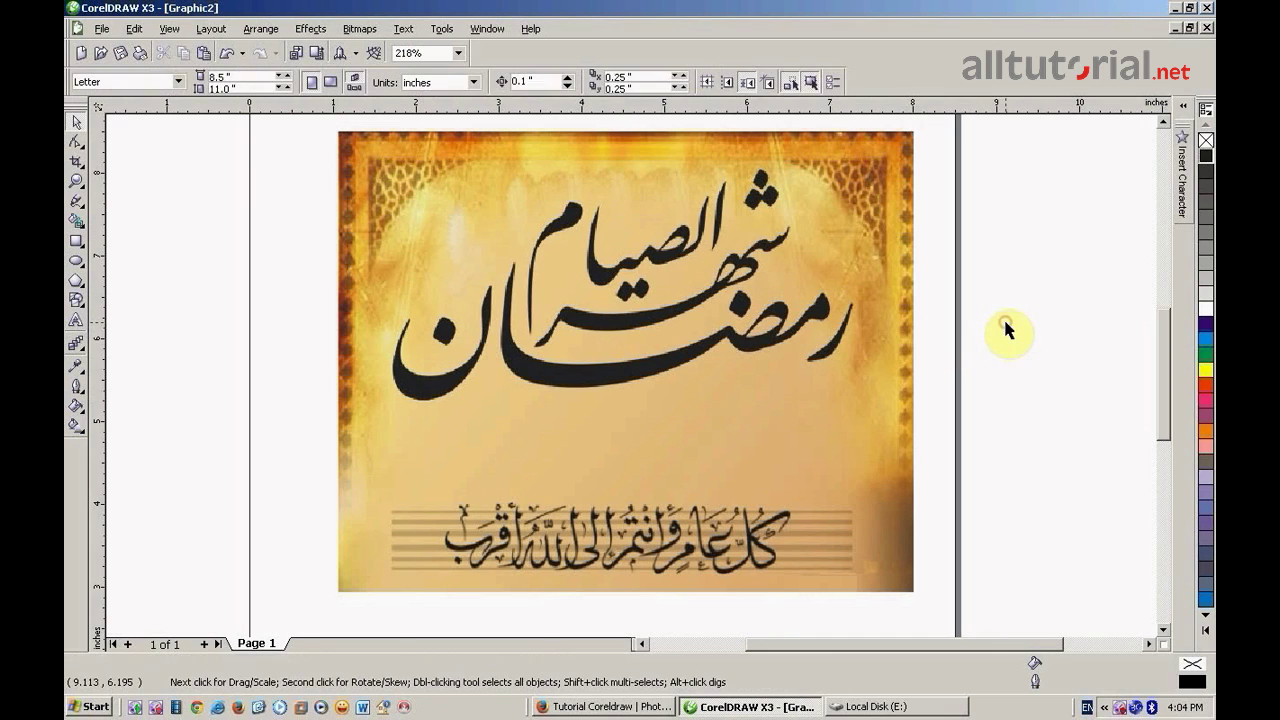
click(886, 216)
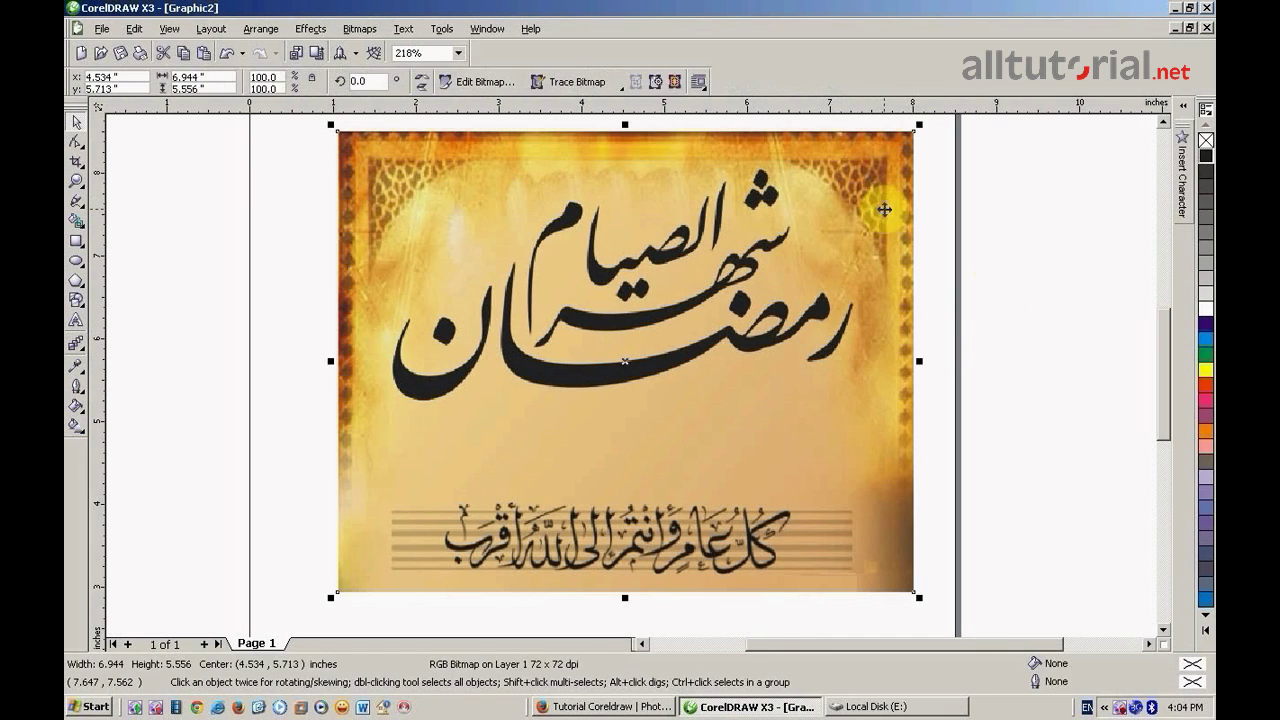
click(1016, 320)
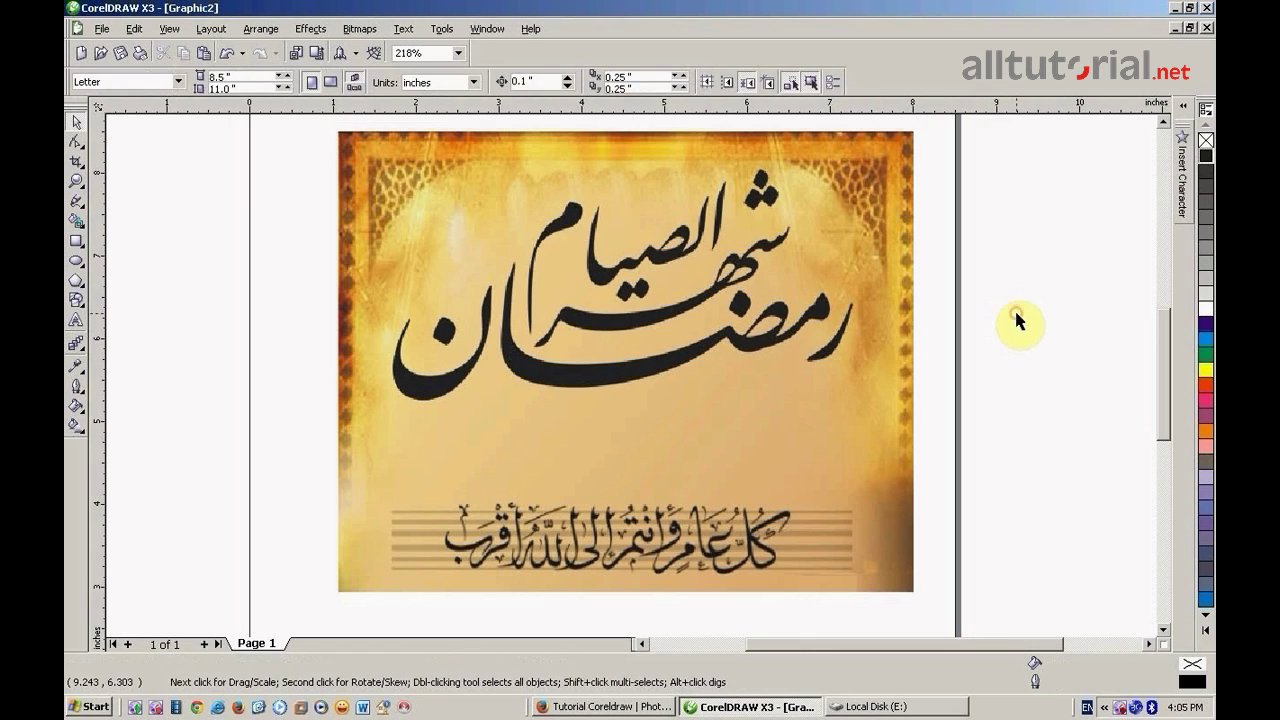
click(877, 251)
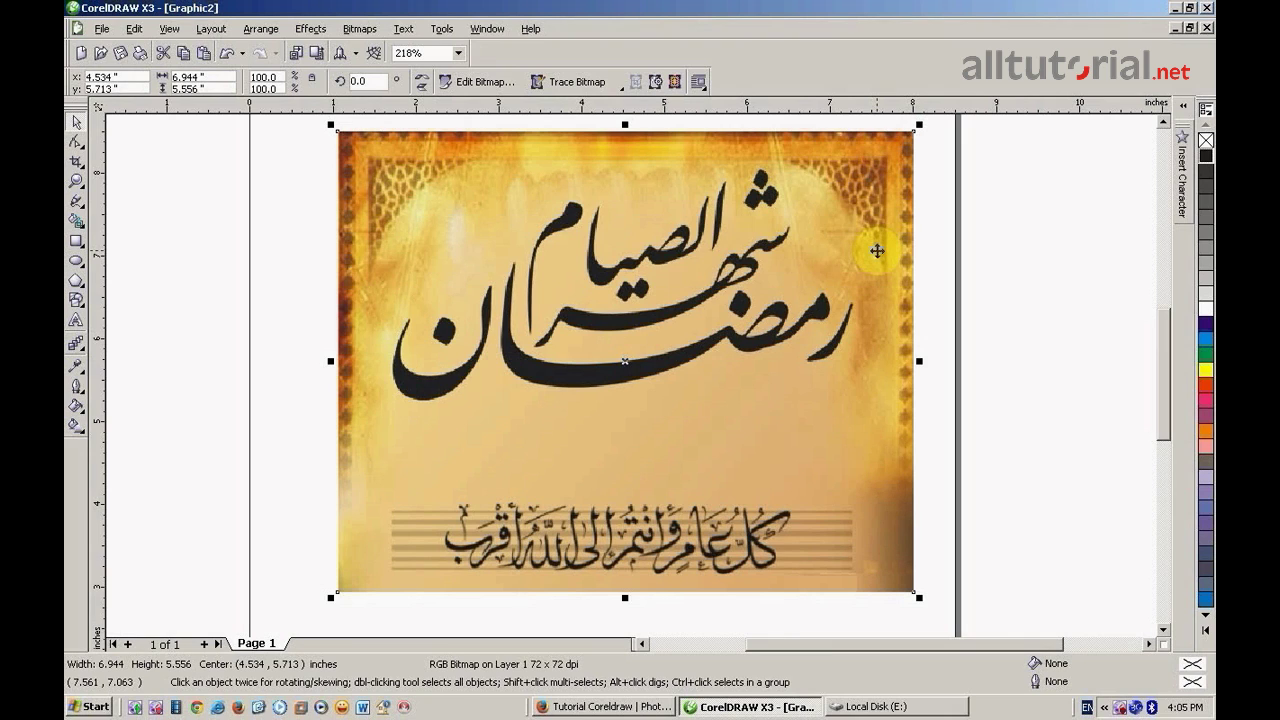
click(1017, 300)
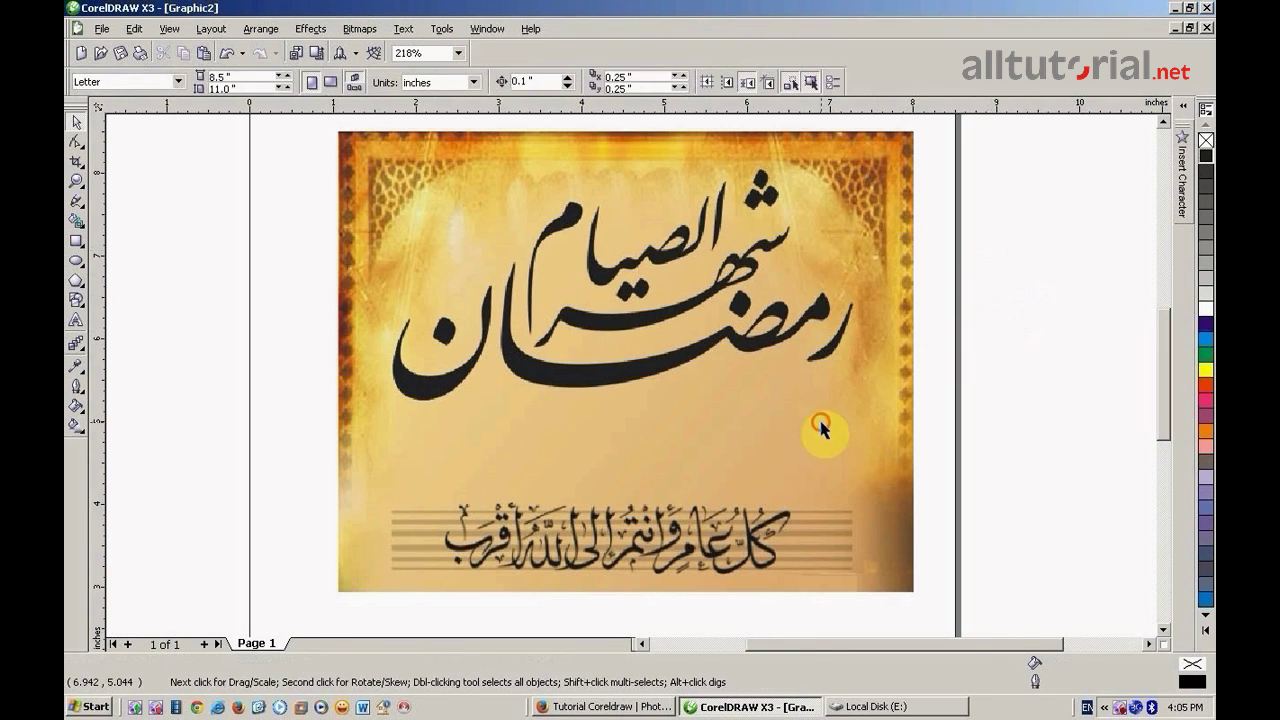
click(821, 423)
click(1107, 319)
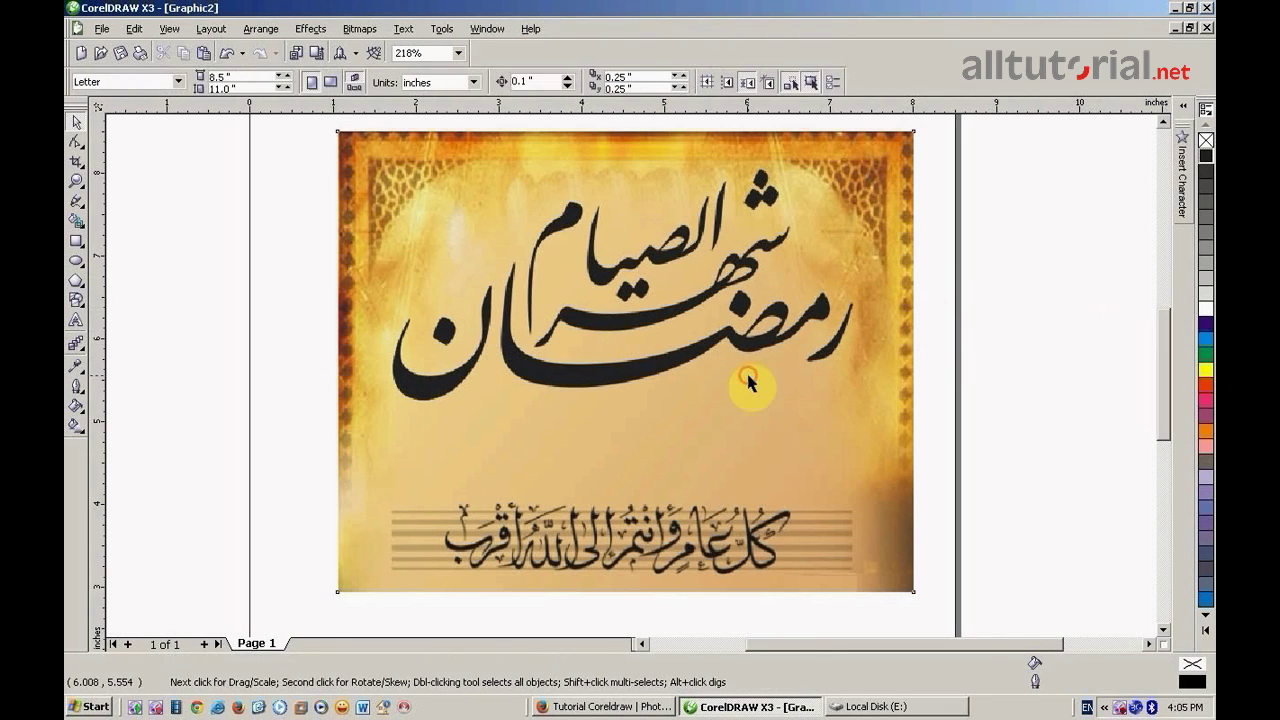
click(748, 376)
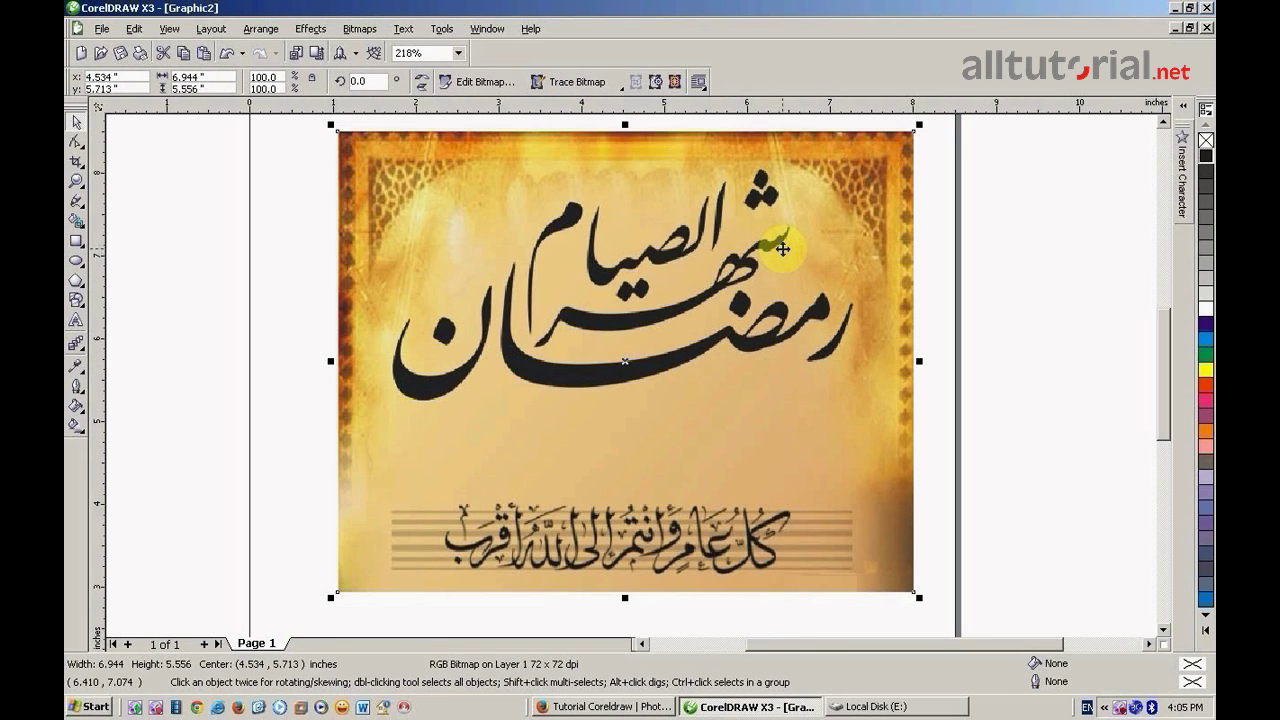
click(966, 262)
click(775, 305)
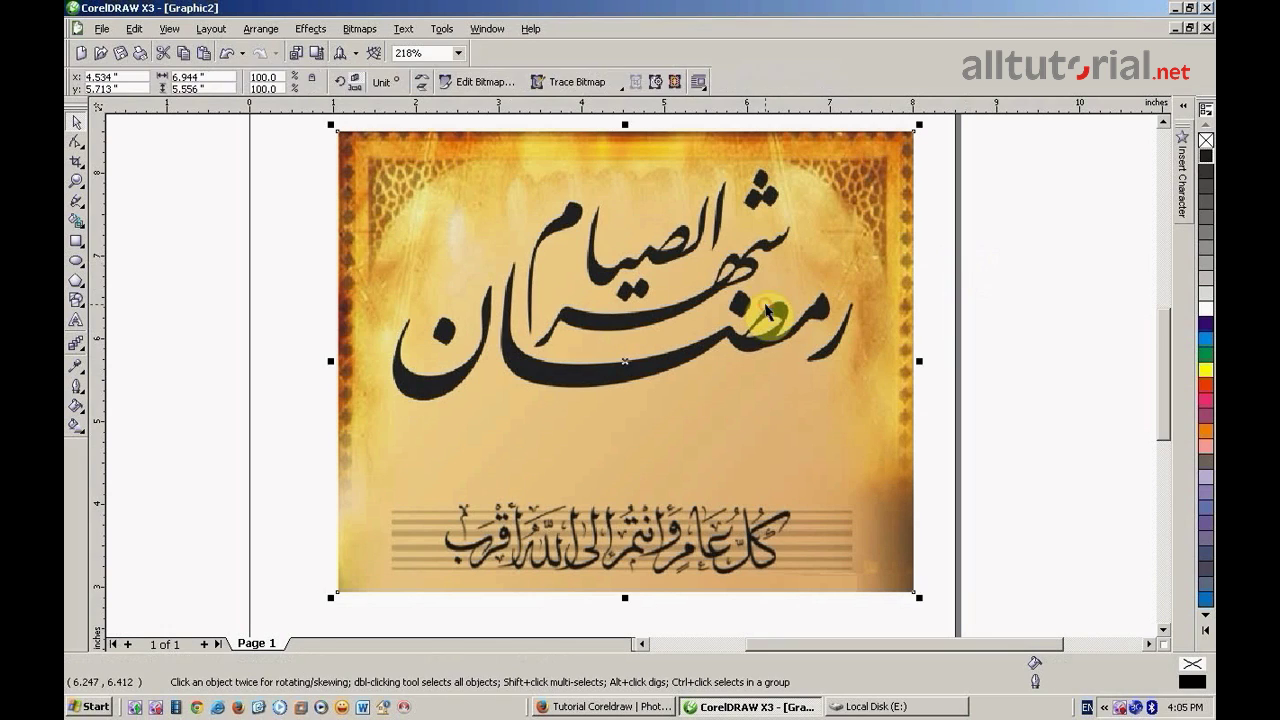
click(979, 311)
click(845, 372)
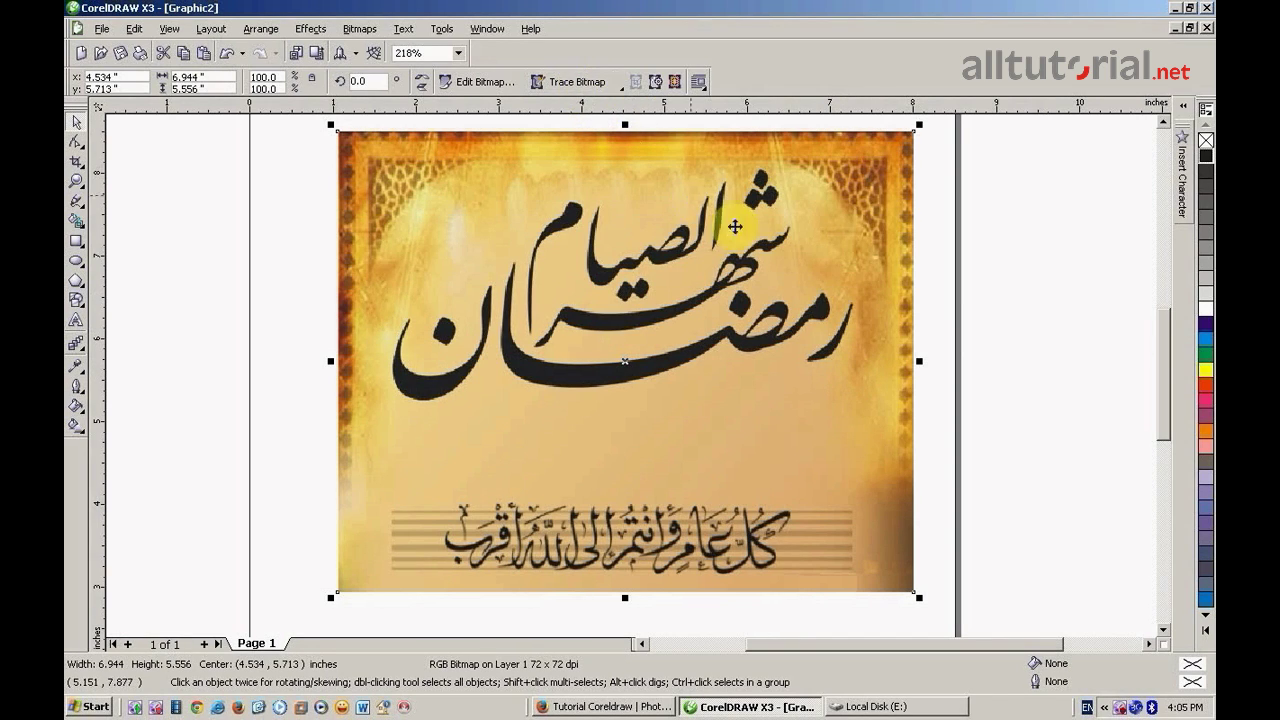
click(1010, 275)
Start a PowerTRACE of the calligraphy bitmap with the Clipart image type.
click(775, 307)
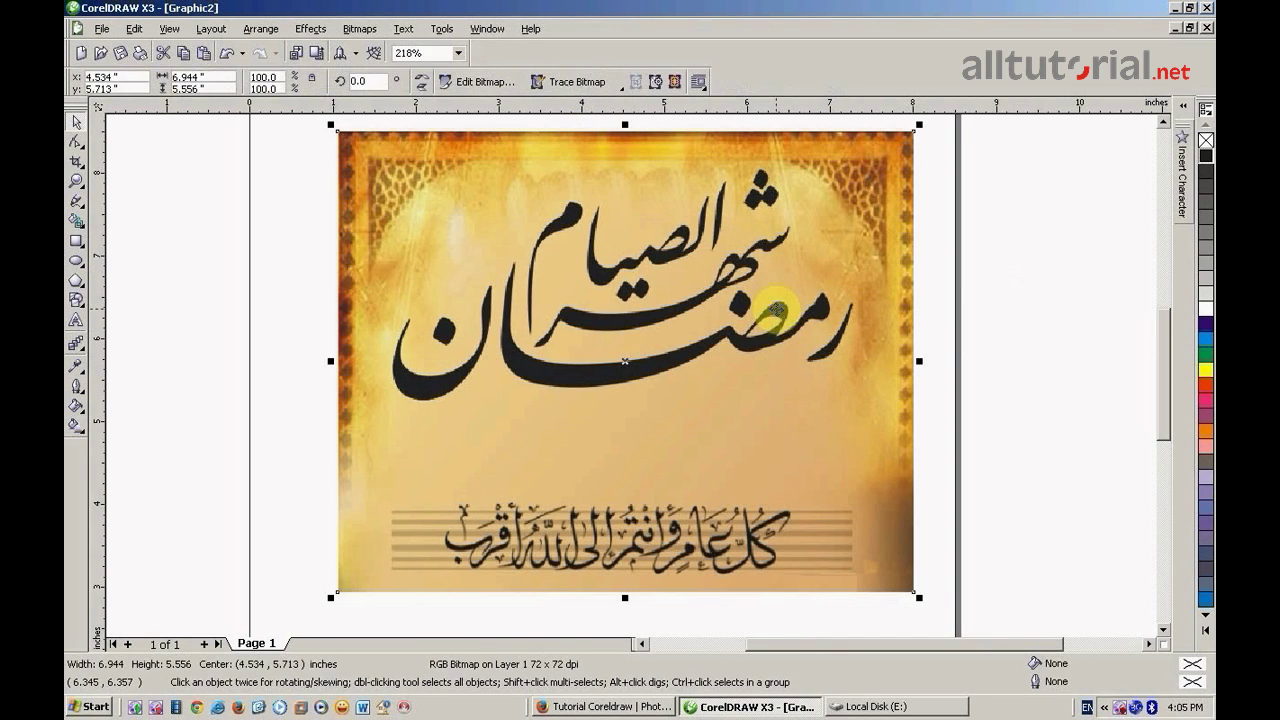
click(576, 84)
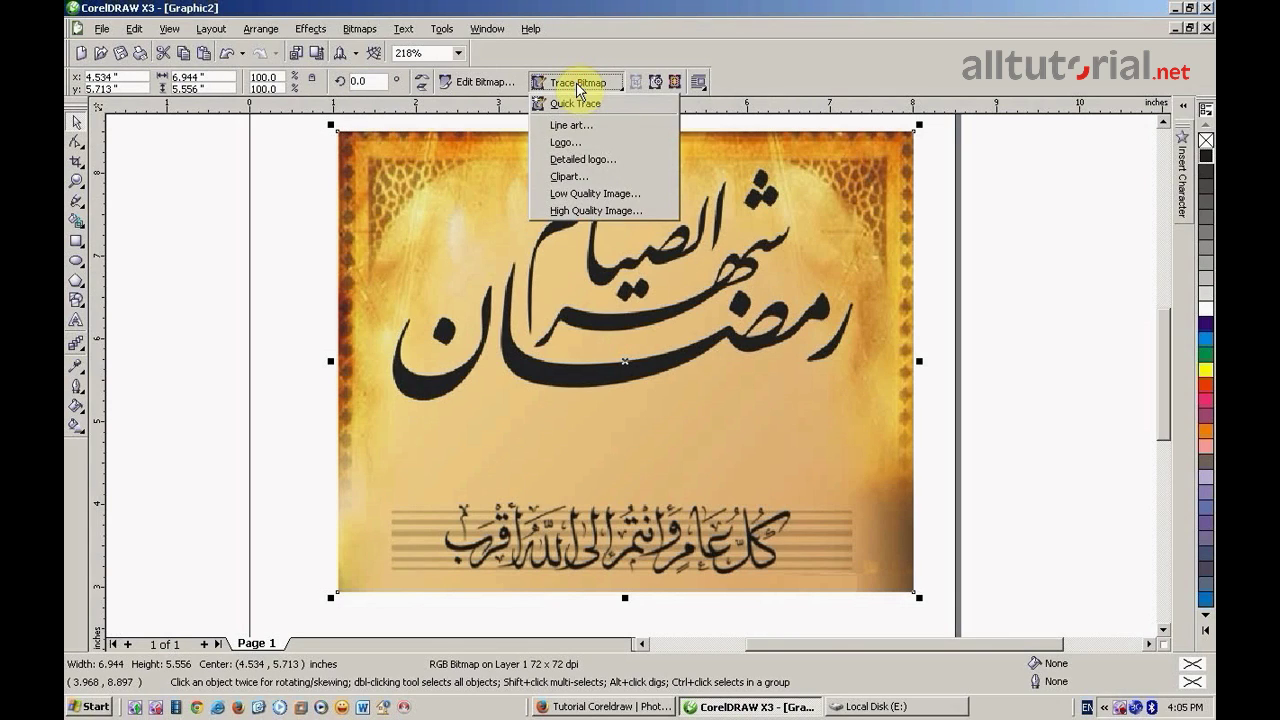
click(620, 182)
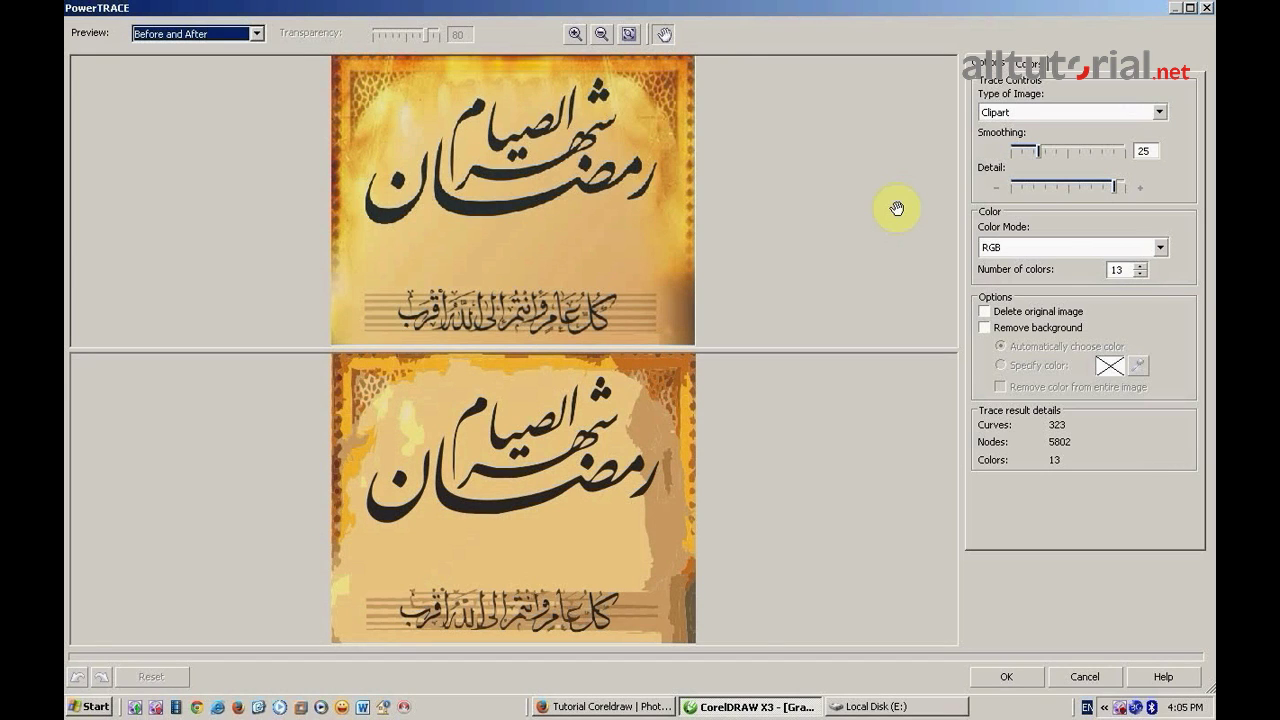
Examine the calligraphy's edges and detail in the original and traced previews, both close up and as a whole.
scroll(566, 157, up, 1)
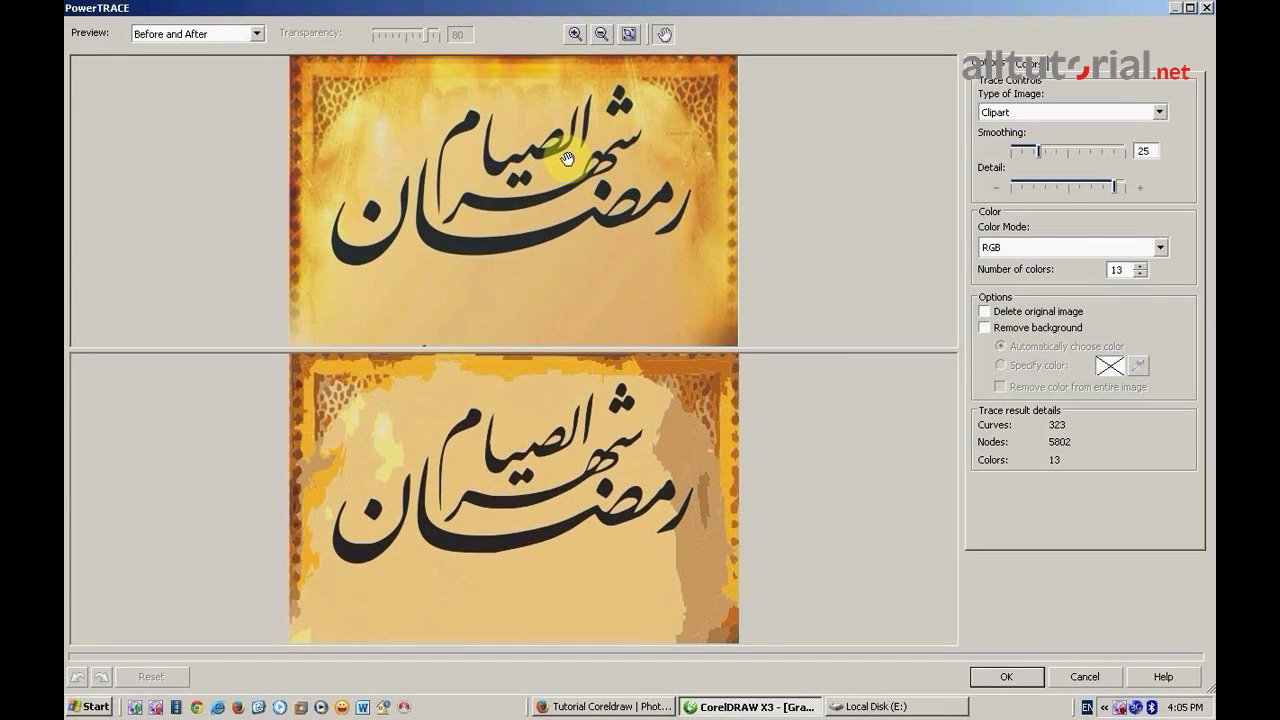
scroll(566, 157, down, 1)
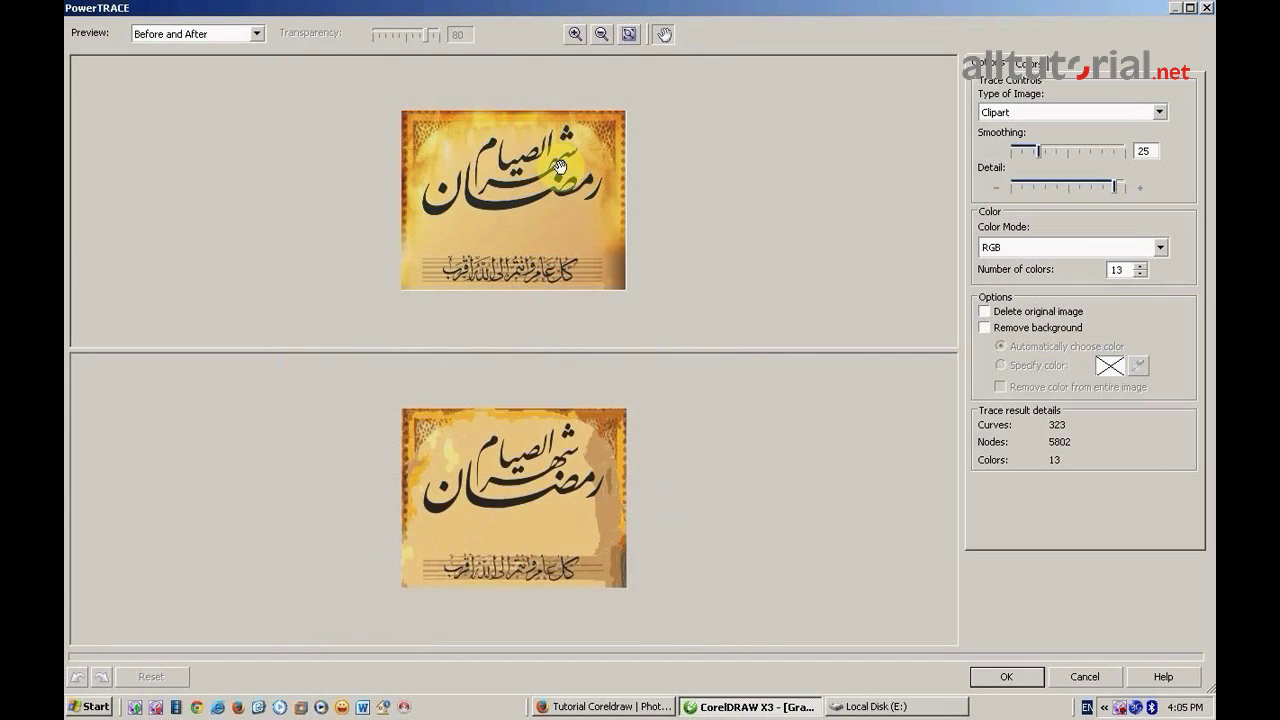
scroll(490, 455, up, 1)
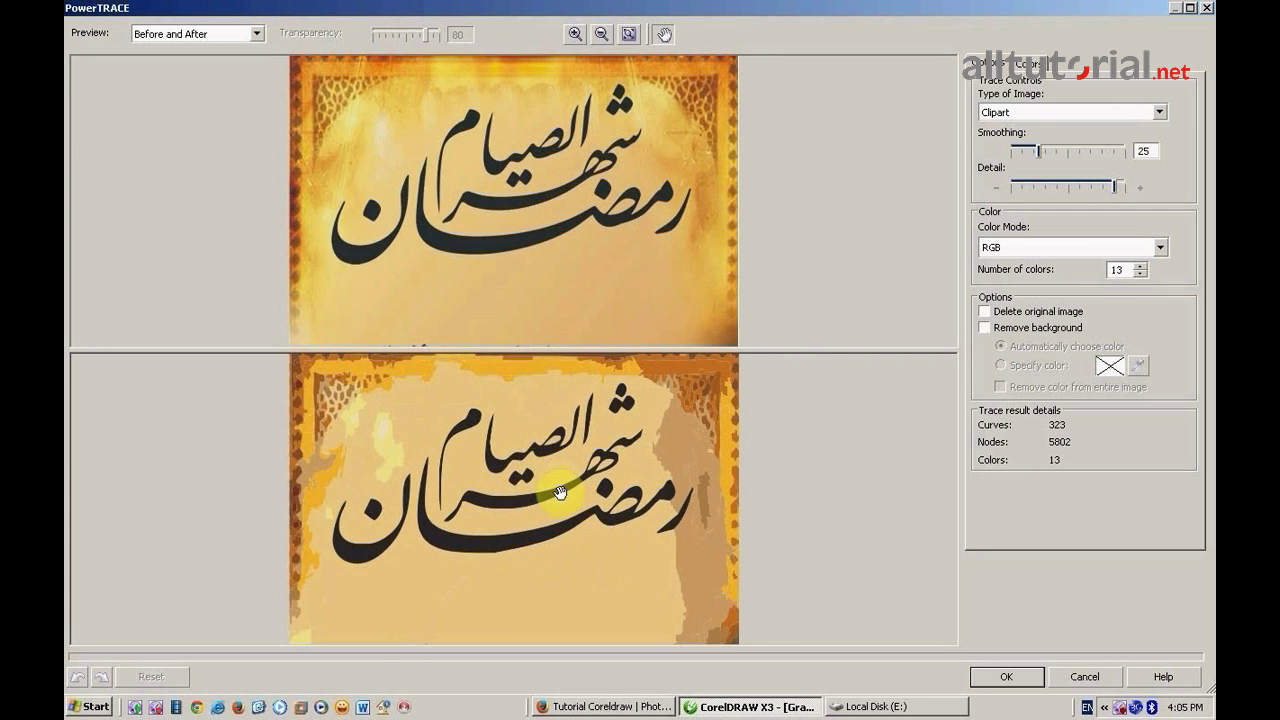
scroll(560, 492, up, 2)
scroll(560, 491, down, 3)
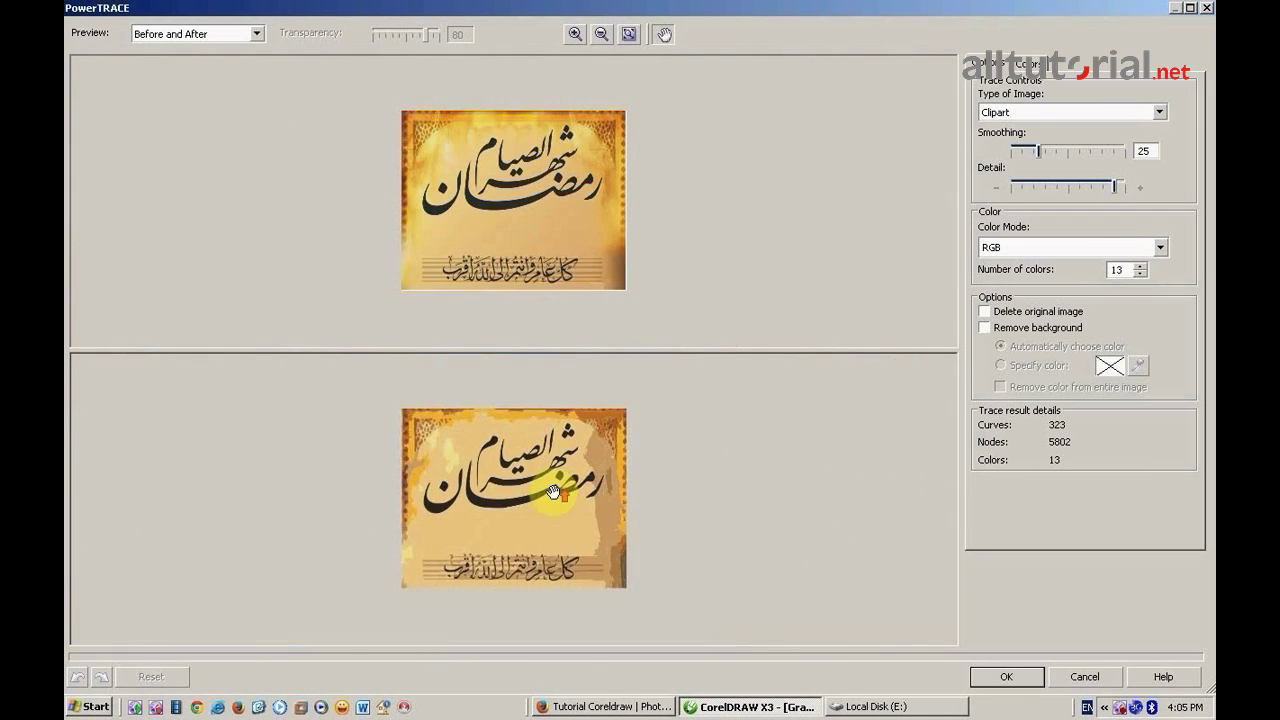
scroll(555, 488, up, 1)
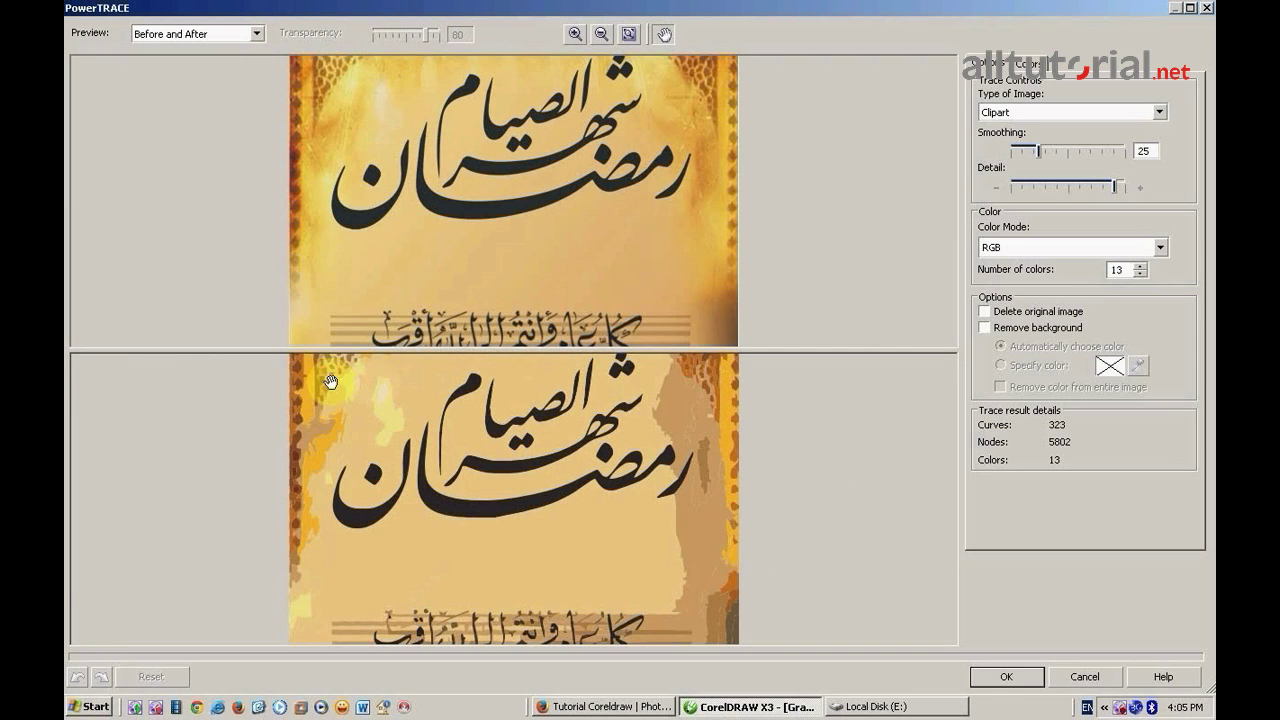
scroll(480, 488, up, 1)
scroll(491, 486, down, 1)
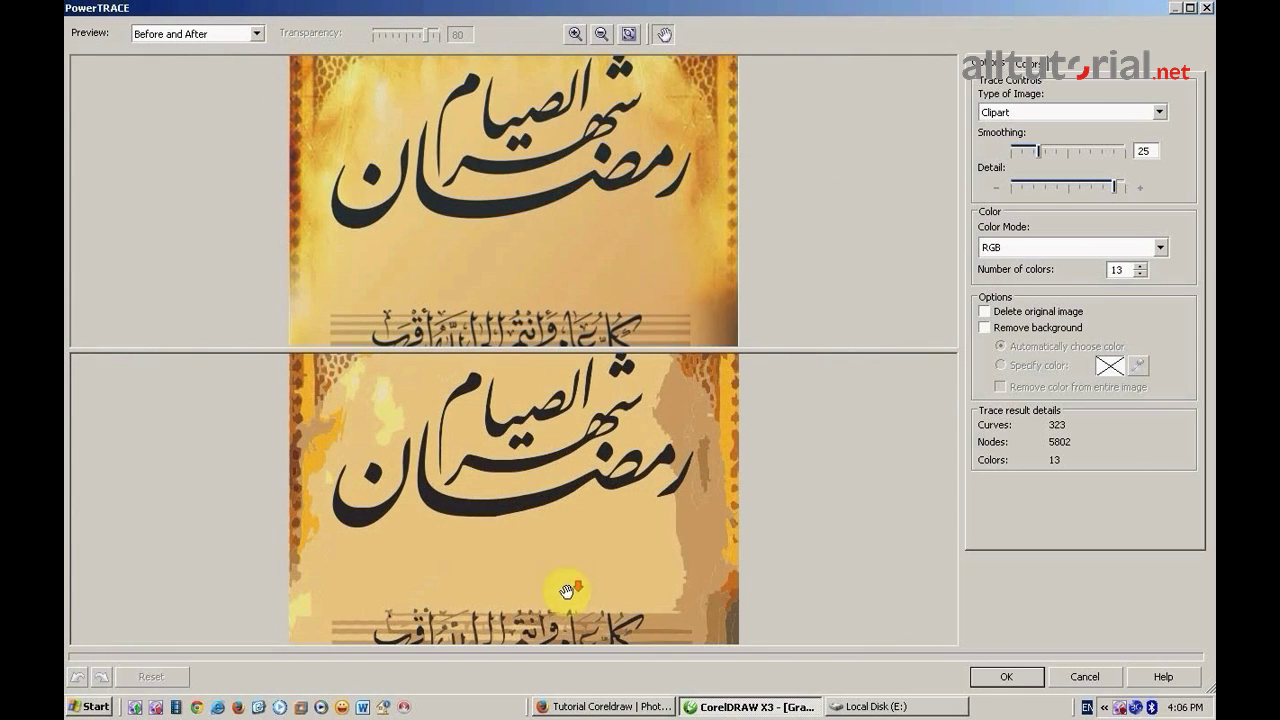
scroll(478, 508, down, 1)
scroll(478, 508, up, 3)
scroll(509, 209, up, 1)
scroll(526, 217, down, 1)
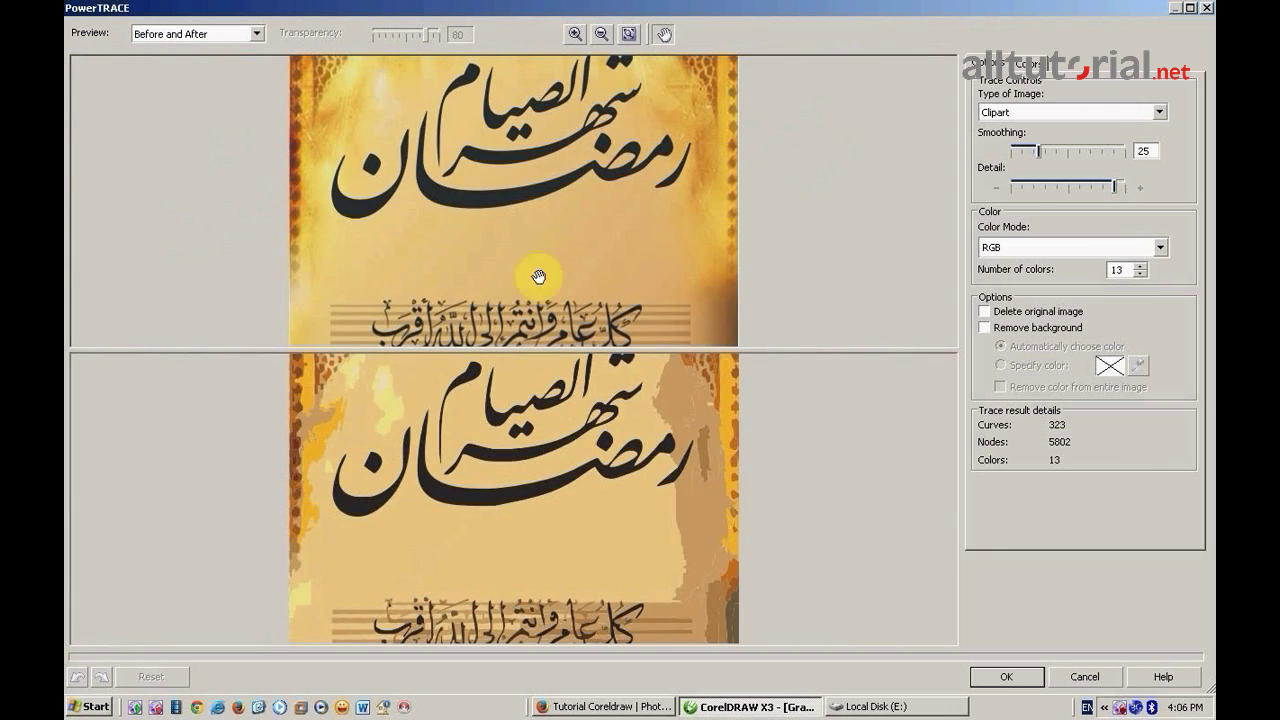
scroll(530, 490, up, 1)
scroll(530, 490, down, 2)
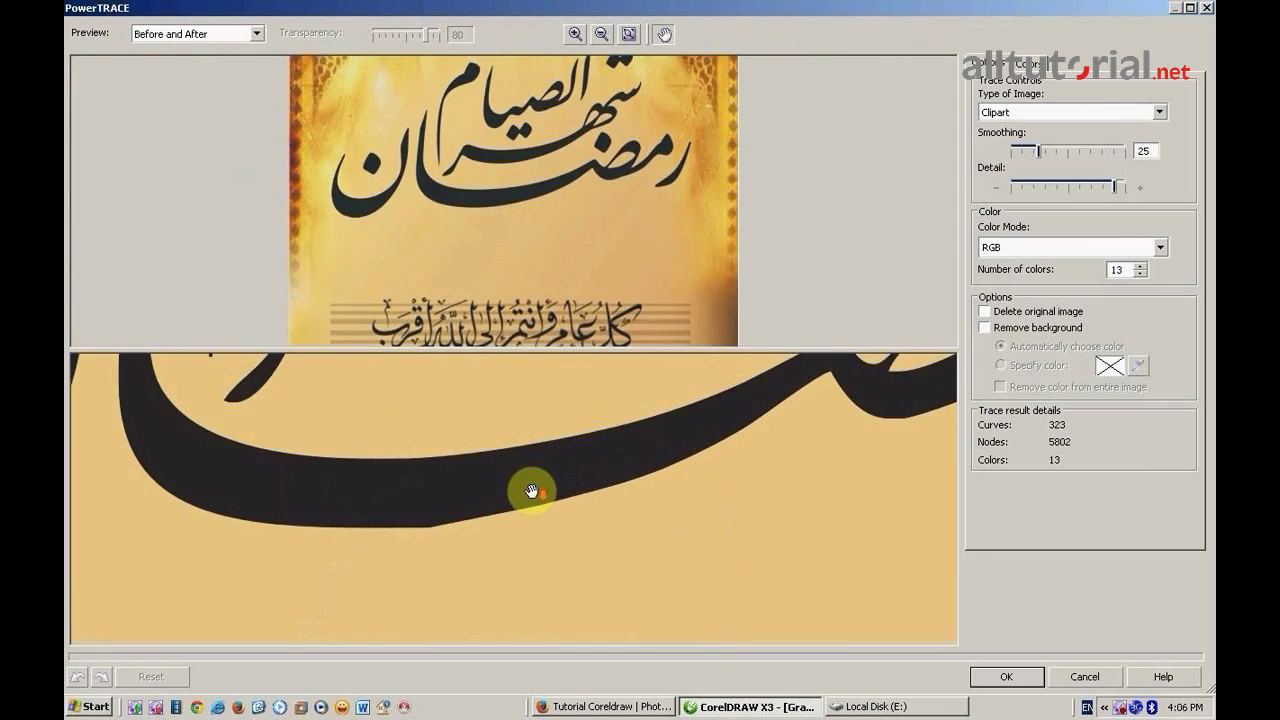
scroll(530, 490, up, 1)
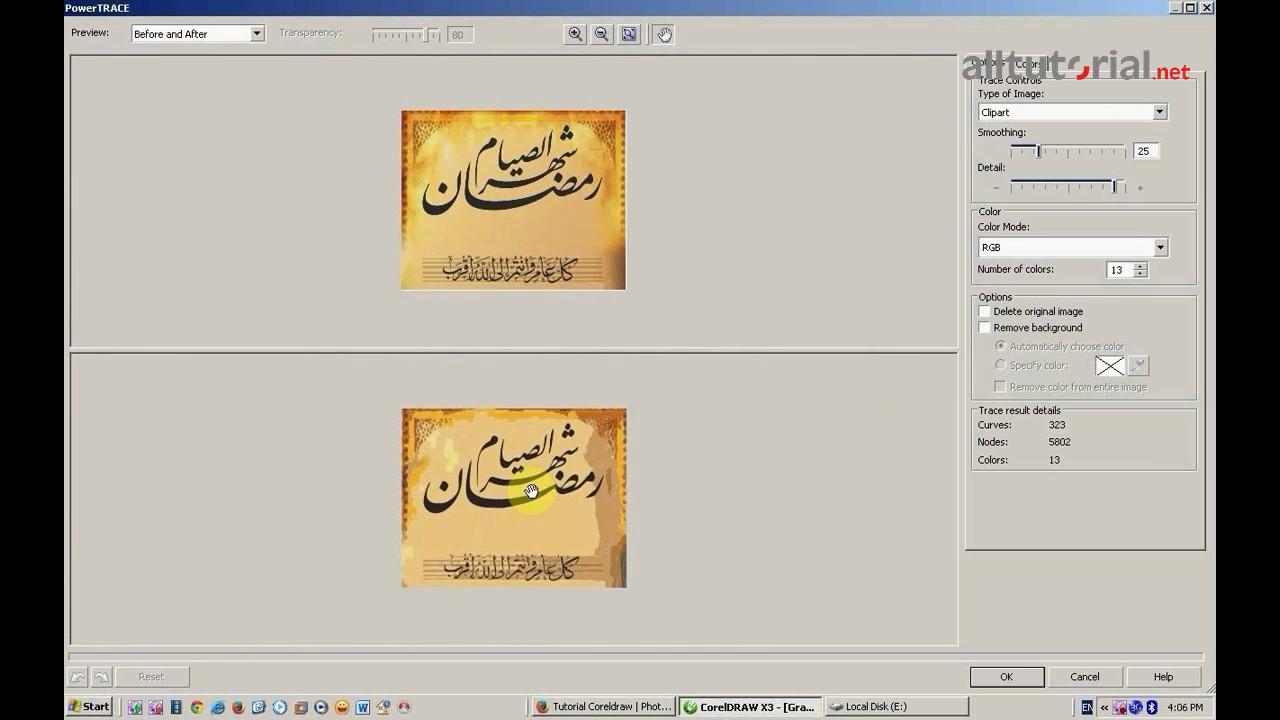
scroll(530, 490, up, 1)
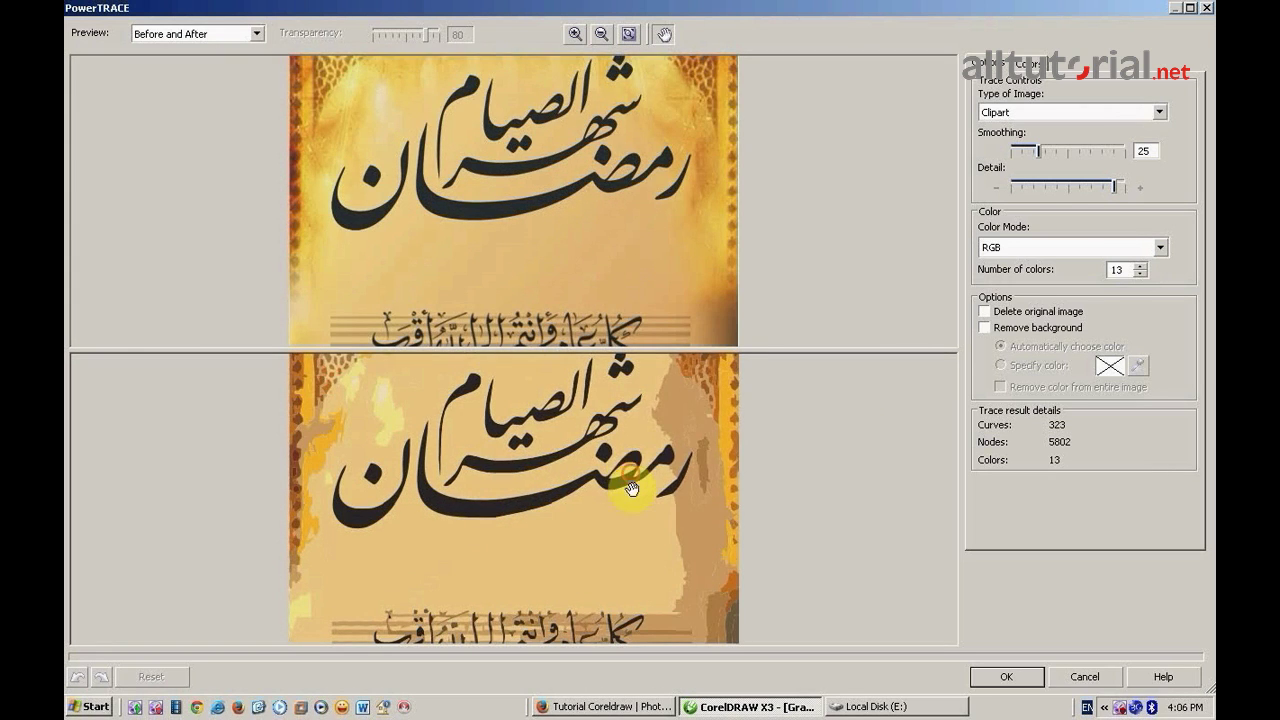
drag(623, 486, 640, 549)
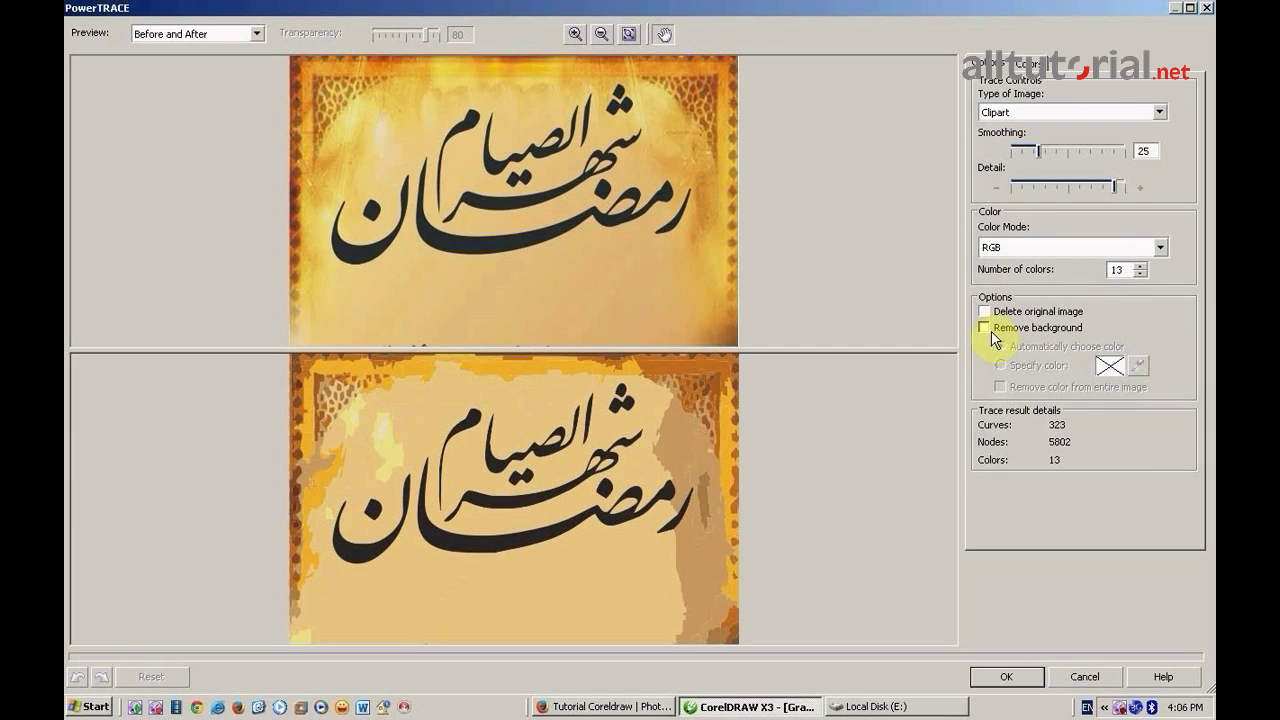
Set the trace's color mode to Black and White and remove the automatically chosen background color from the entire image.
click(1078, 249)
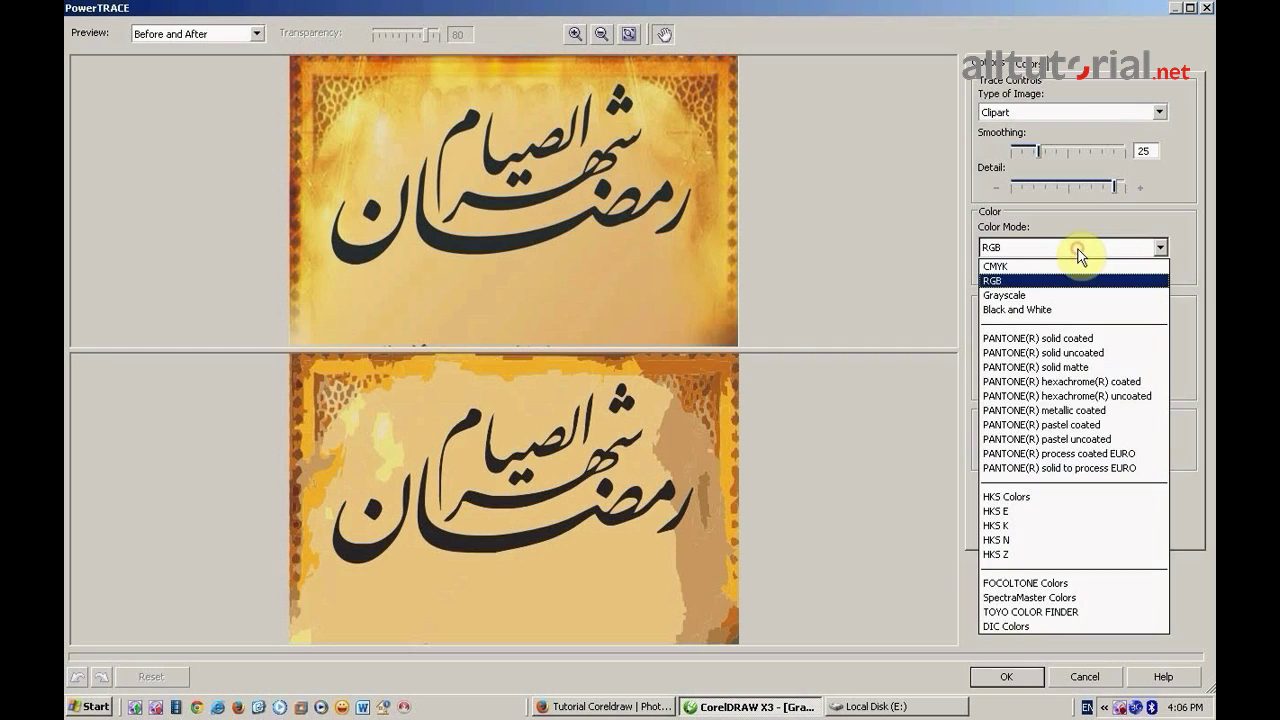
click(1078, 309)
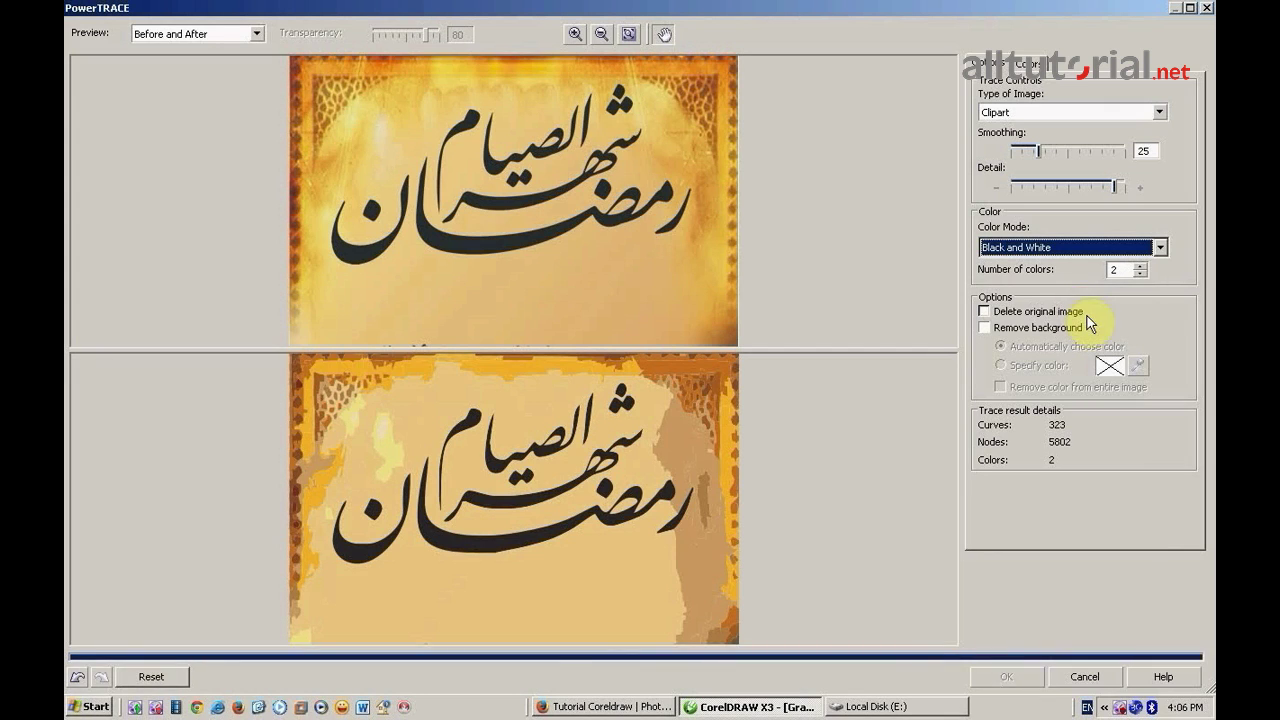
click(986, 329)
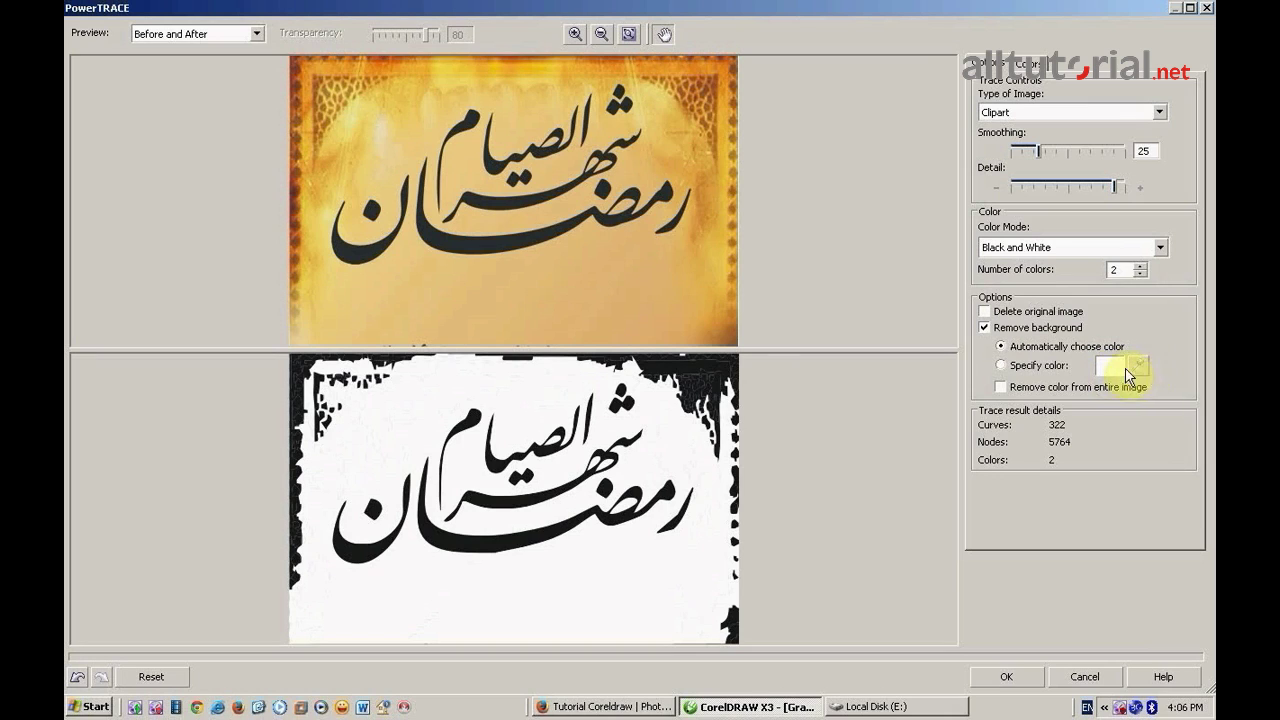
click(1006, 391)
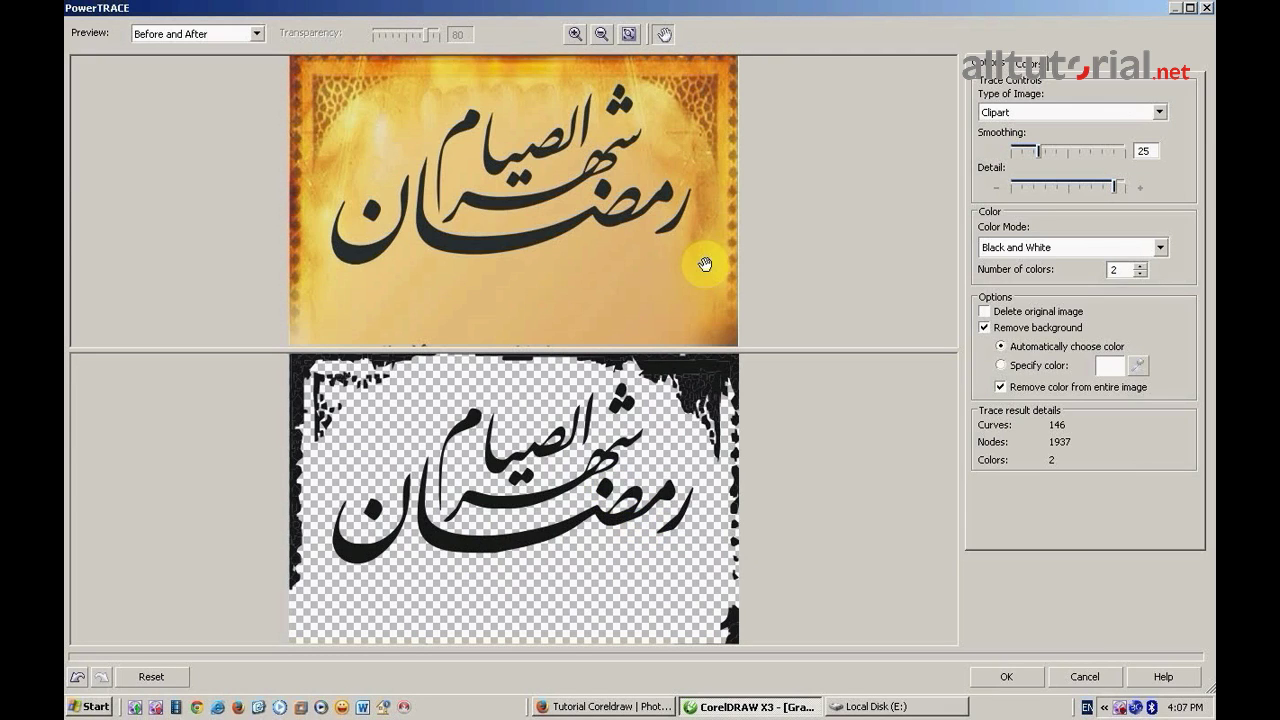
Keep Black and White as the trace's color mode and accept the trace into the drawing.
click(1067, 251)
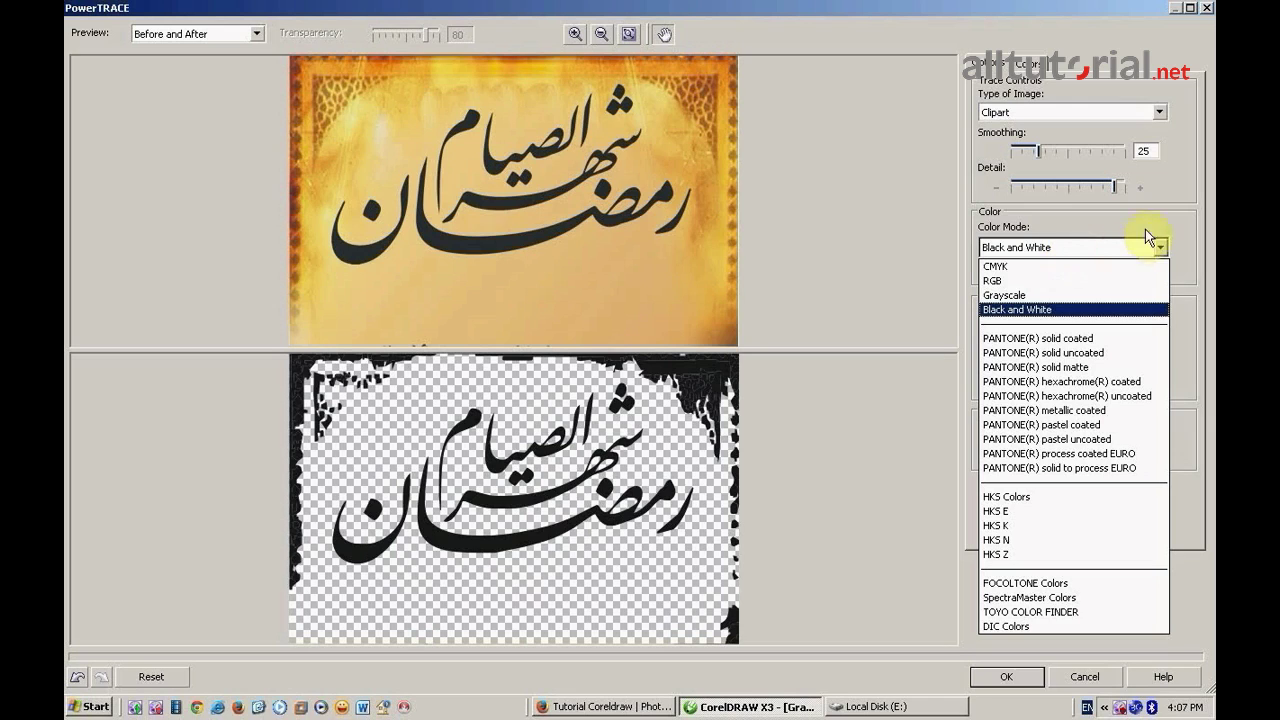
key(Home)
click(1176, 217)
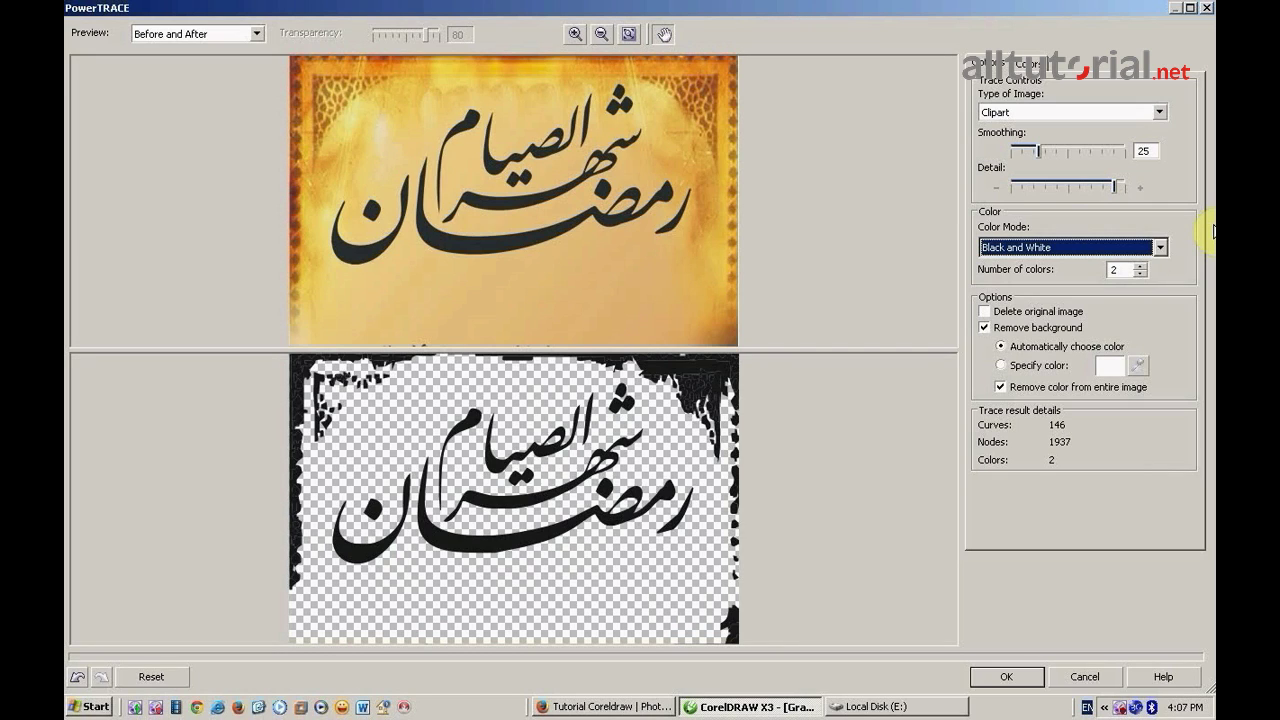
click(1016, 681)
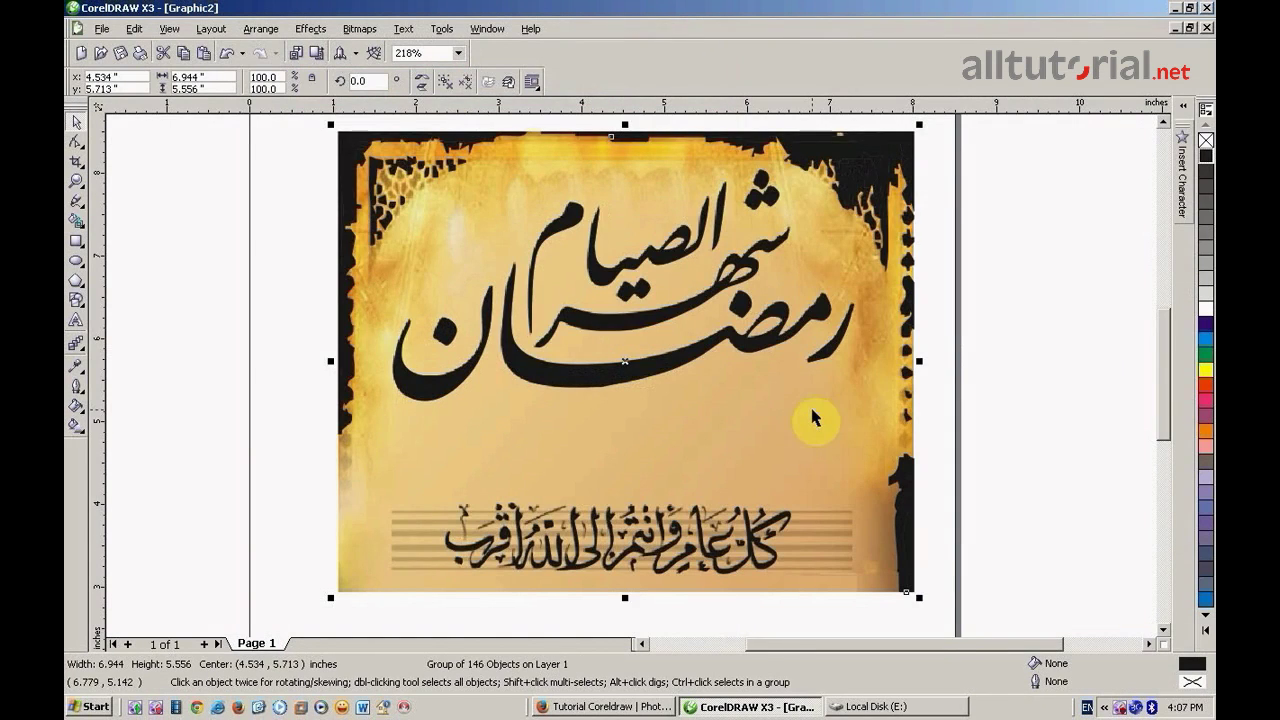
Move the original bitmap away from the traced artwork, to the left side of the page.
click(160, 197)
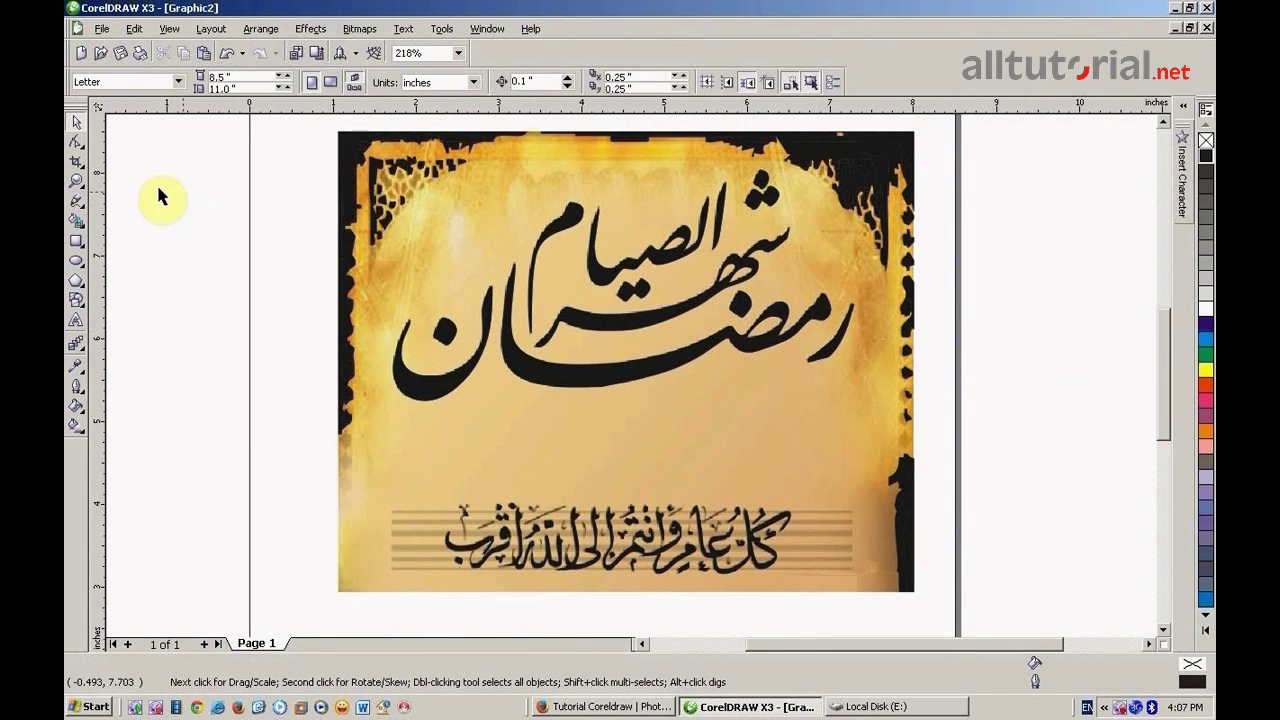
click(76, 181)
right_click(528, 292)
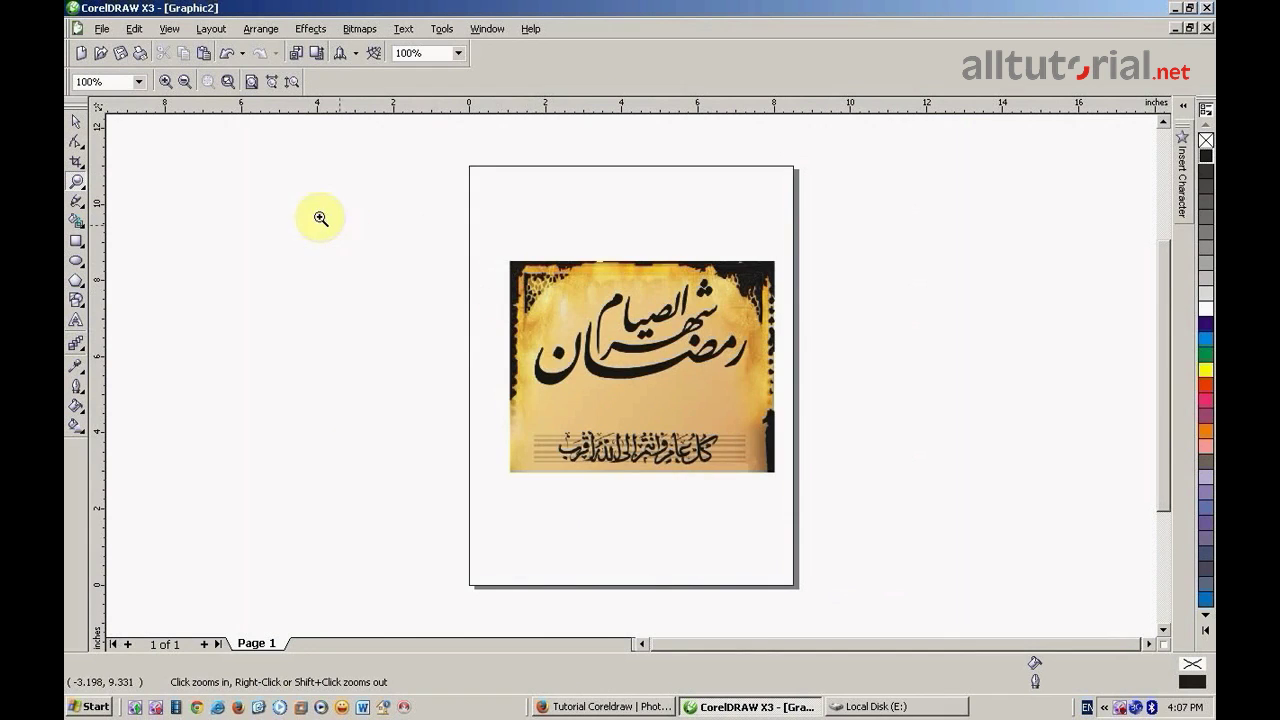
drag(320, 214, 909, 560)
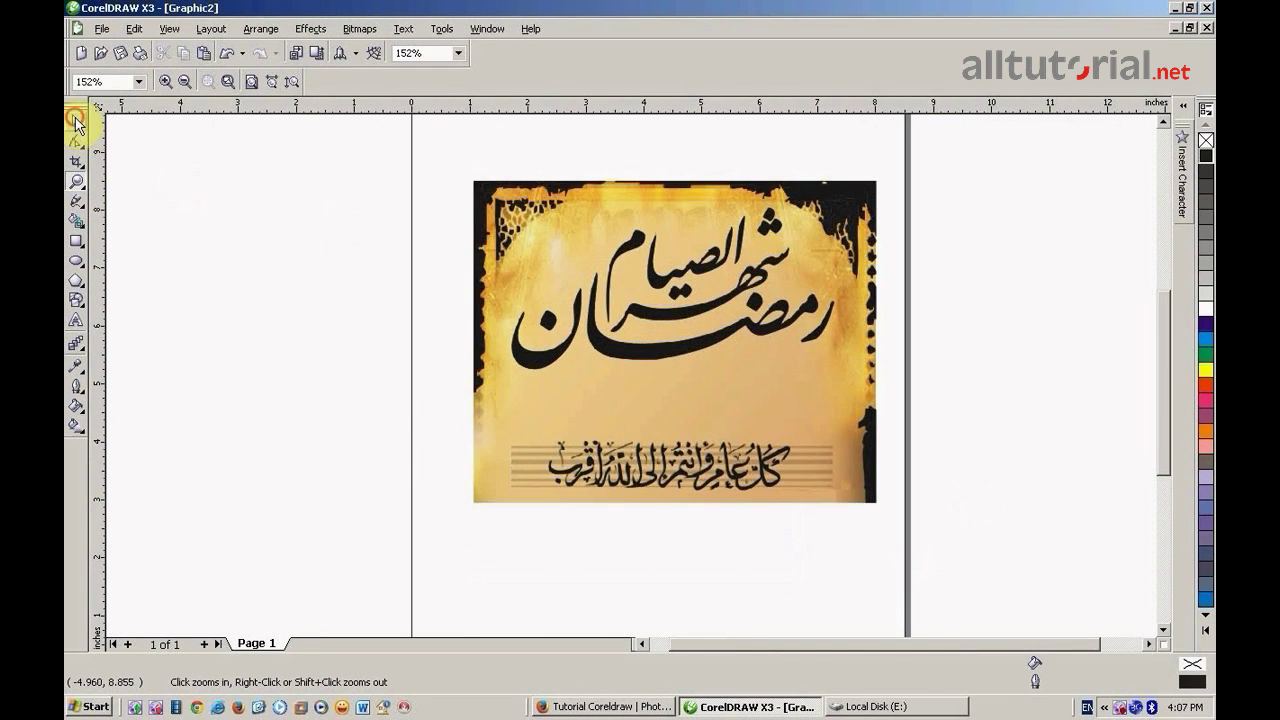
click(76, 121)
drag(652, 398, 194, 394)
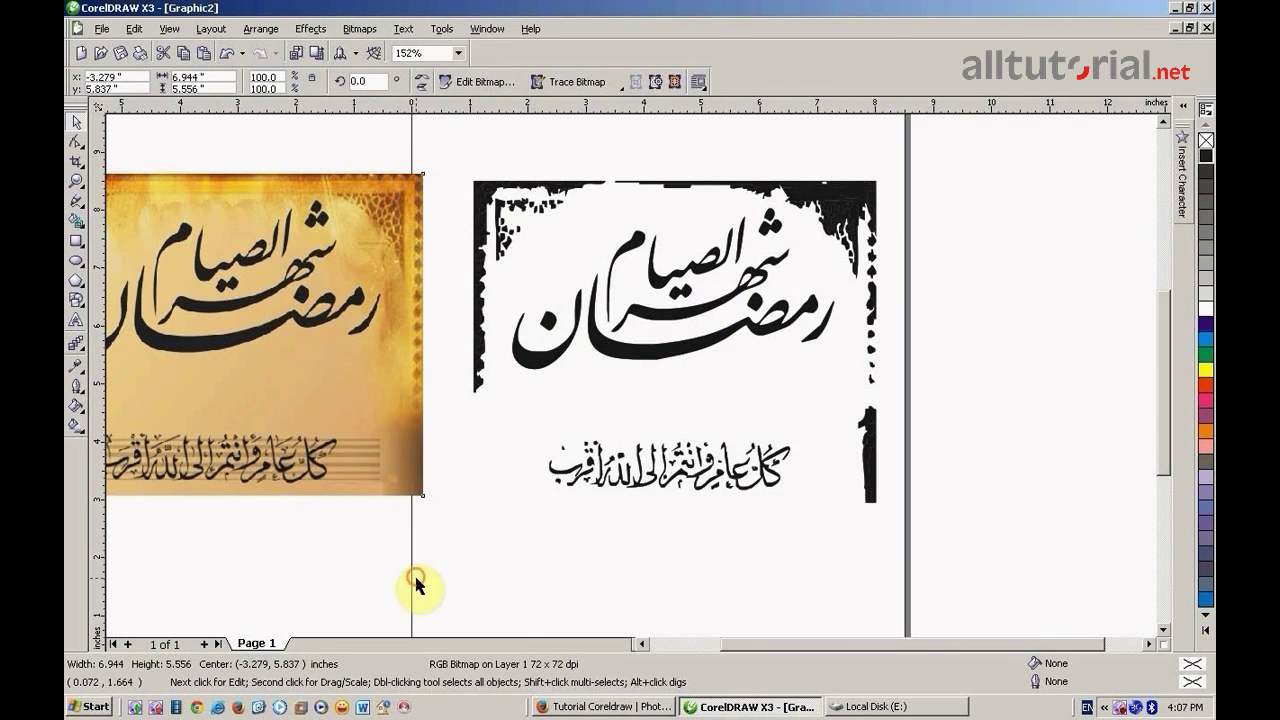
click(313, 405)
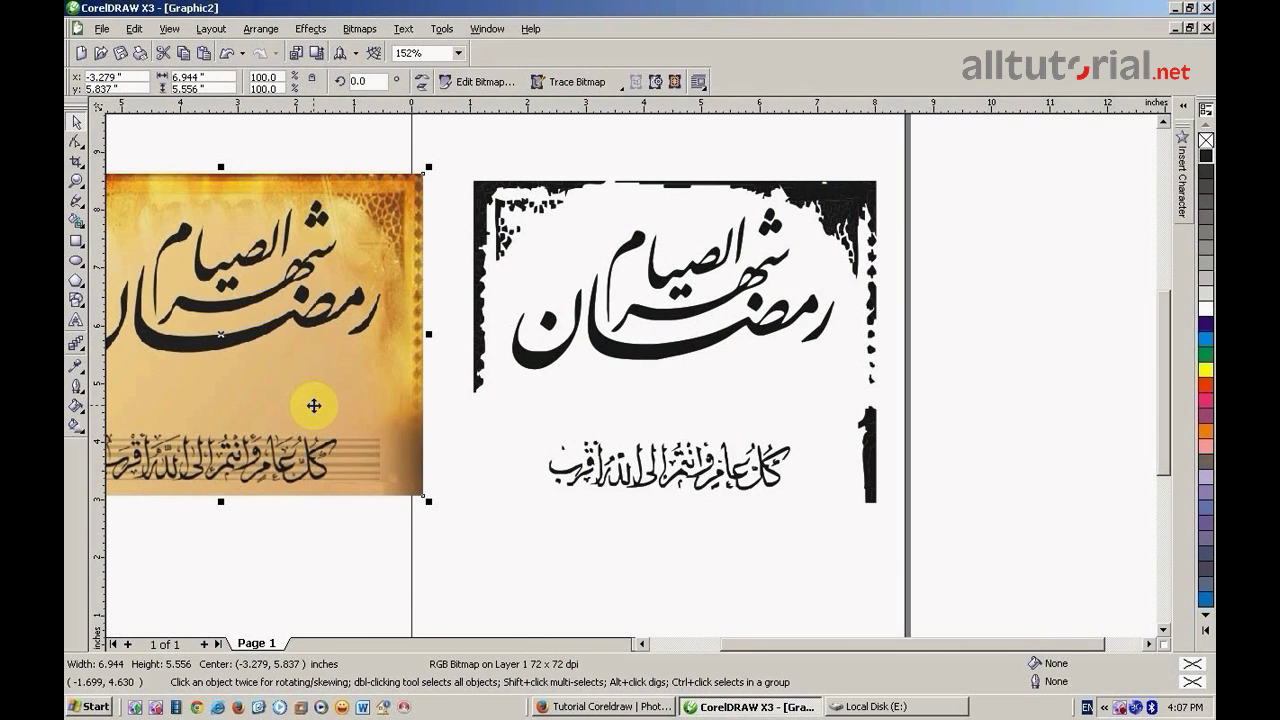
Ungroup the traced artwork completely and move the large calligraphy out to the right of the page.
click(672, 352)
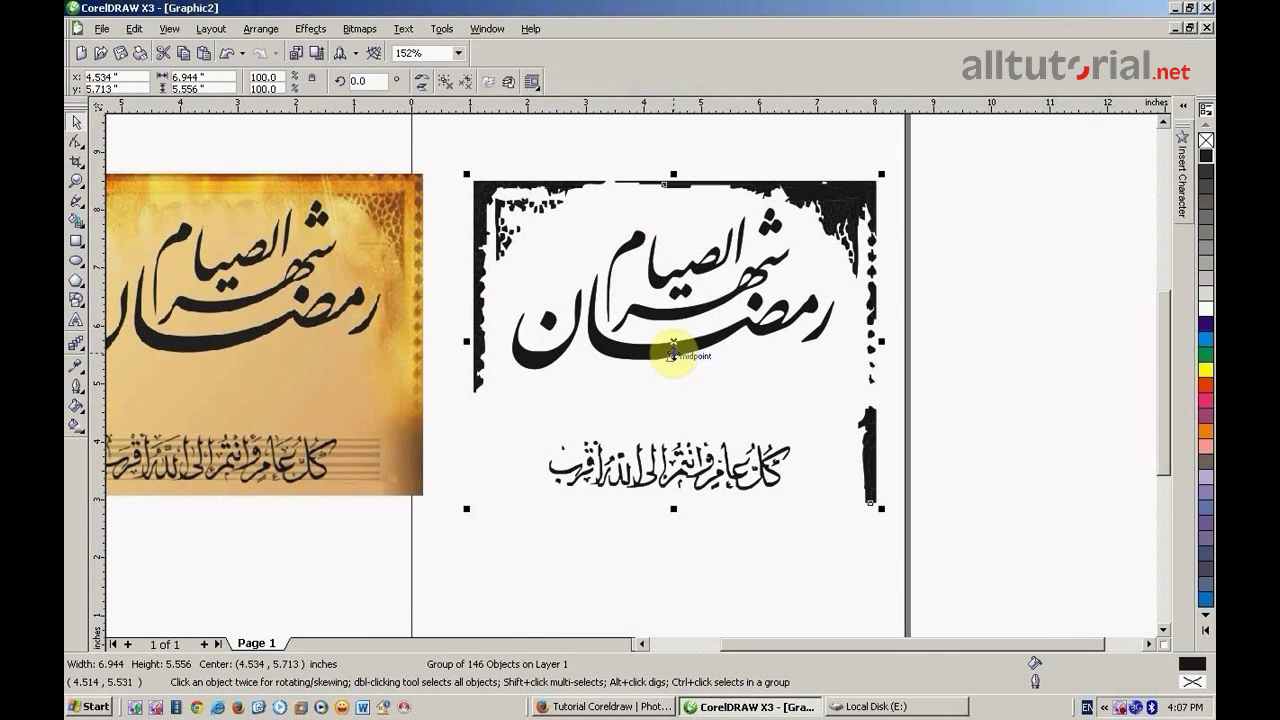
click(466, 91)
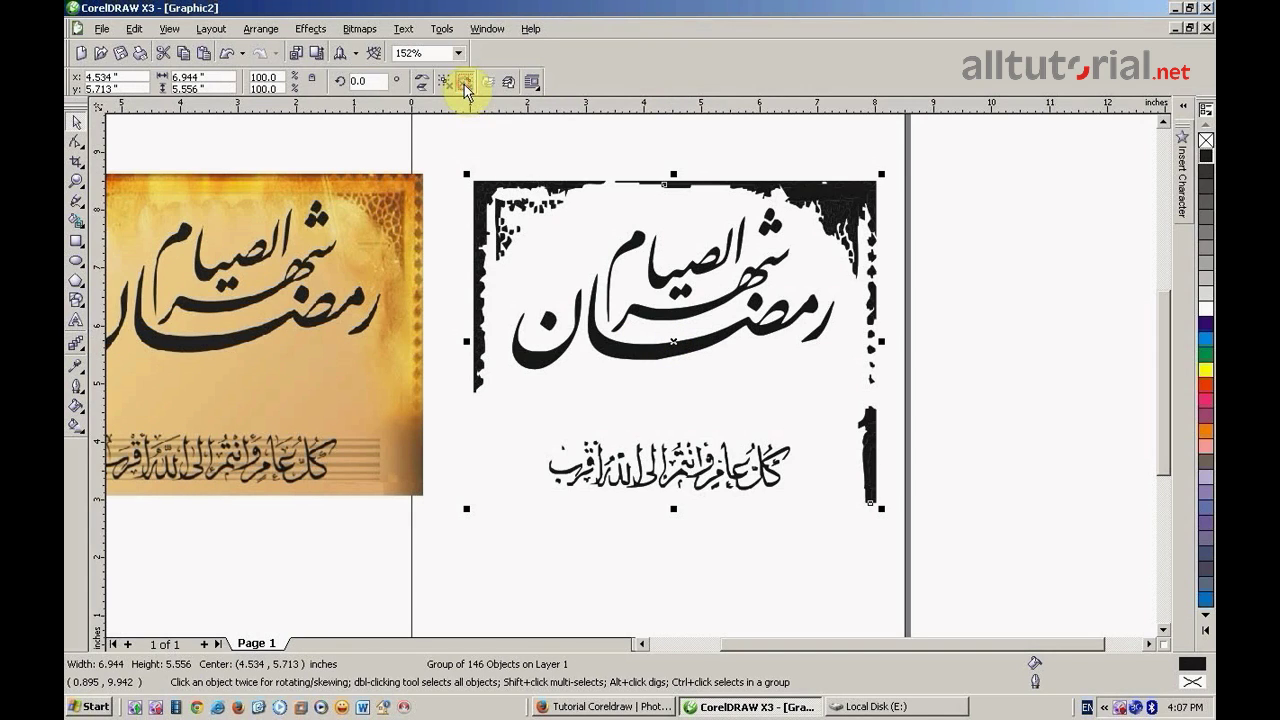
click(565, 137)
drag(844, 385, 506, 205)
drag(694, 286, 1127, 374)
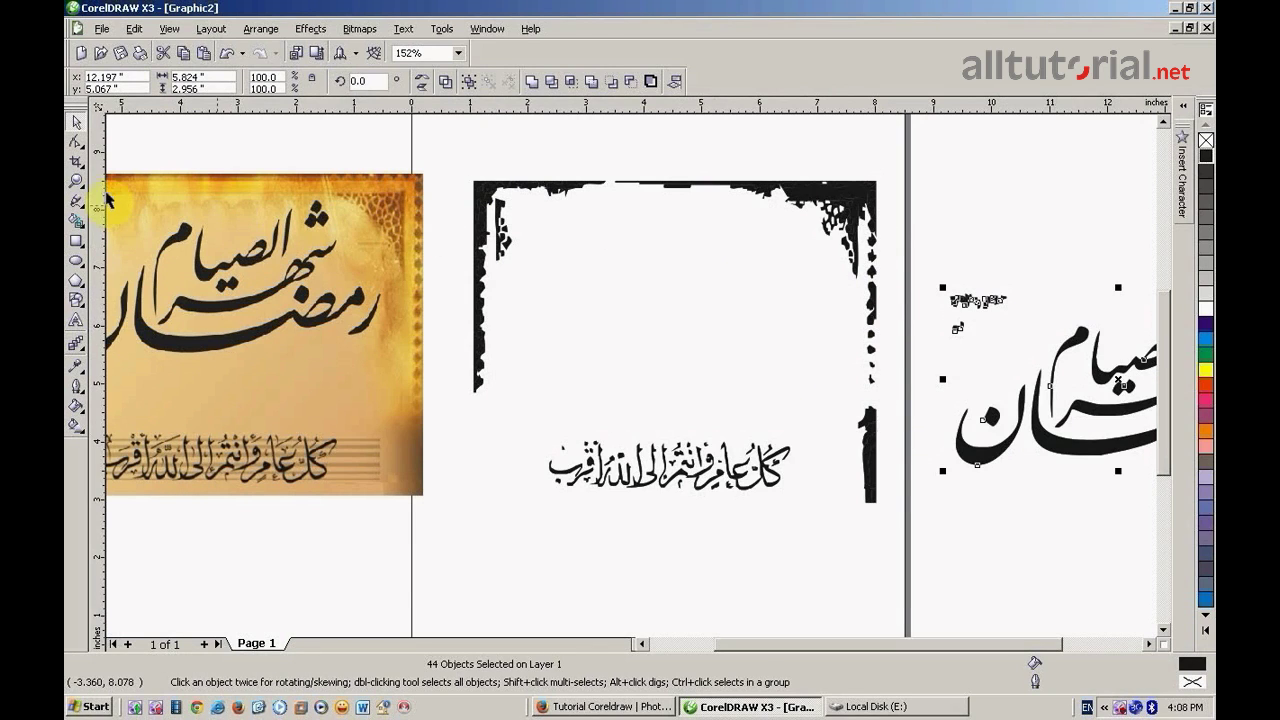
Delete the traced border and the small line of script remaining on the page.
click(77, 180)
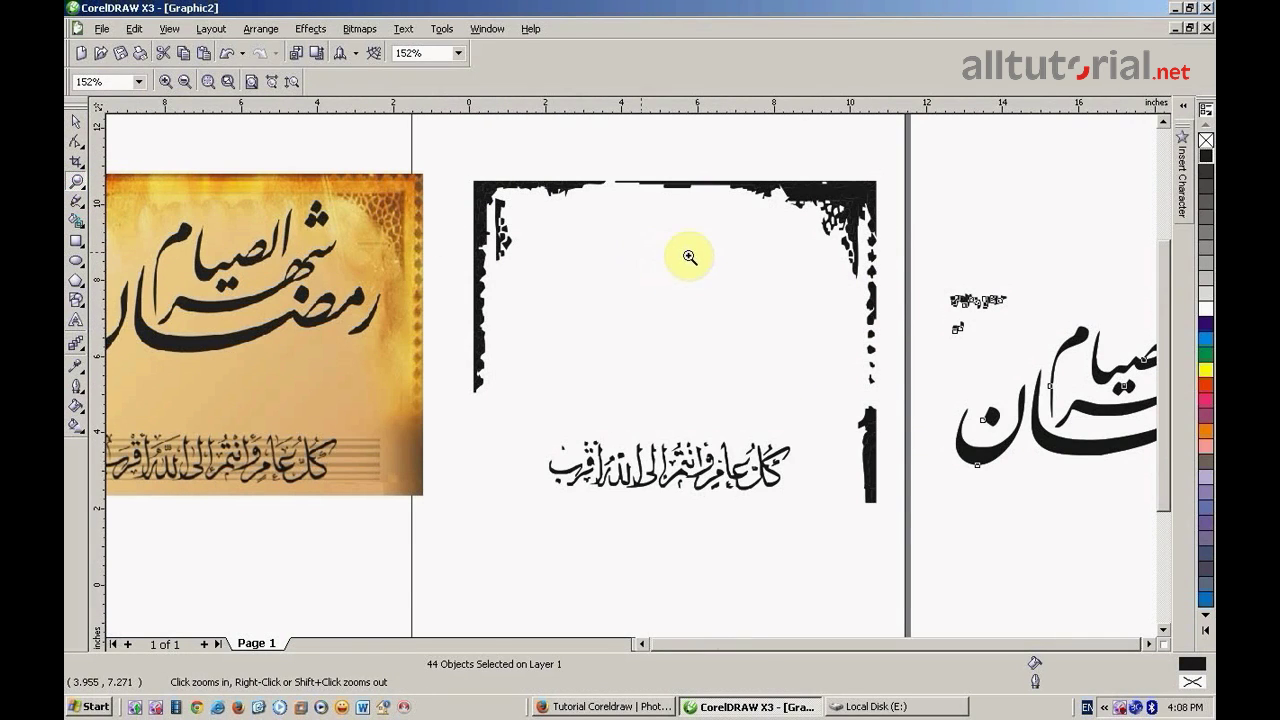
right_click(689, 256)
click(77, 121)
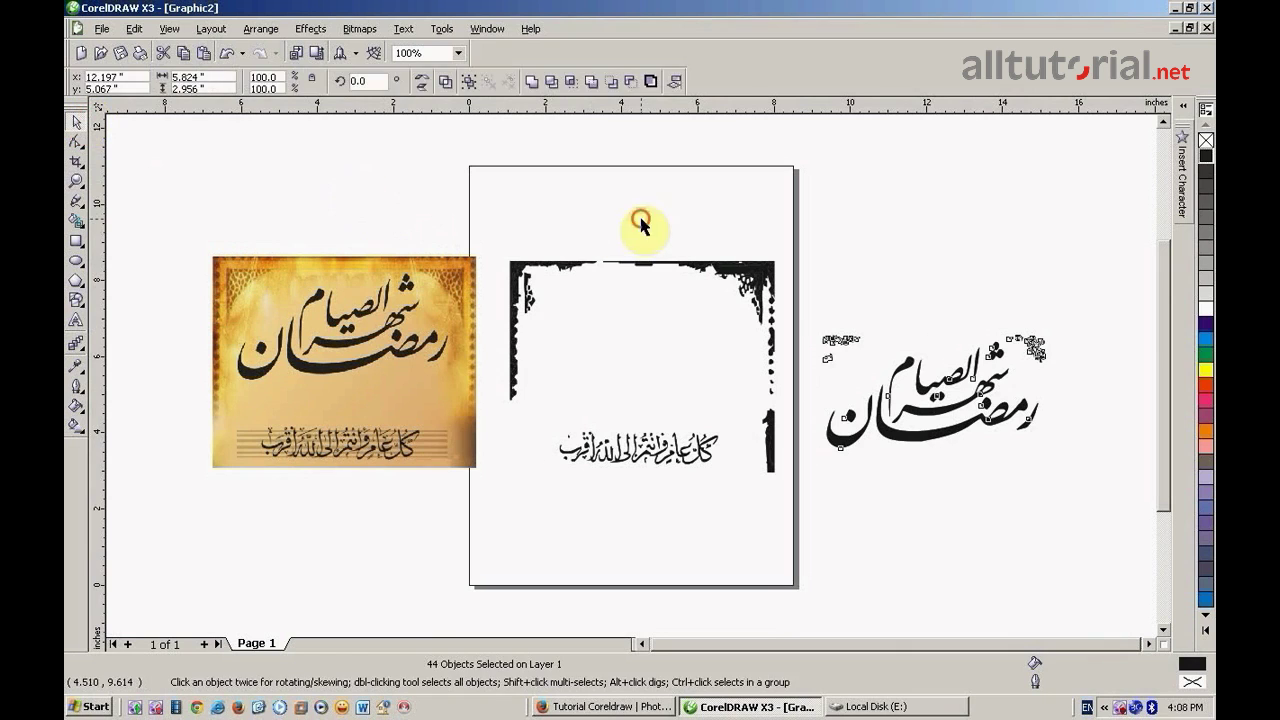
drag(491, 224, 801, 547)
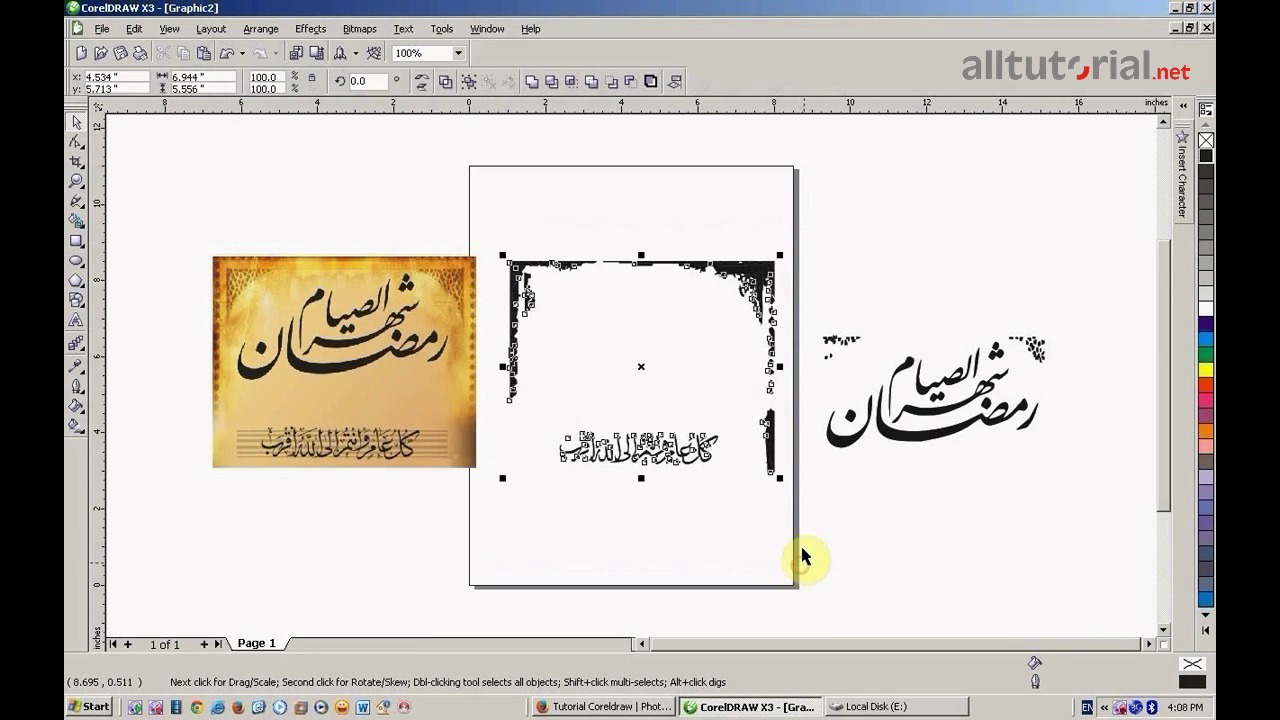
key(Delete)
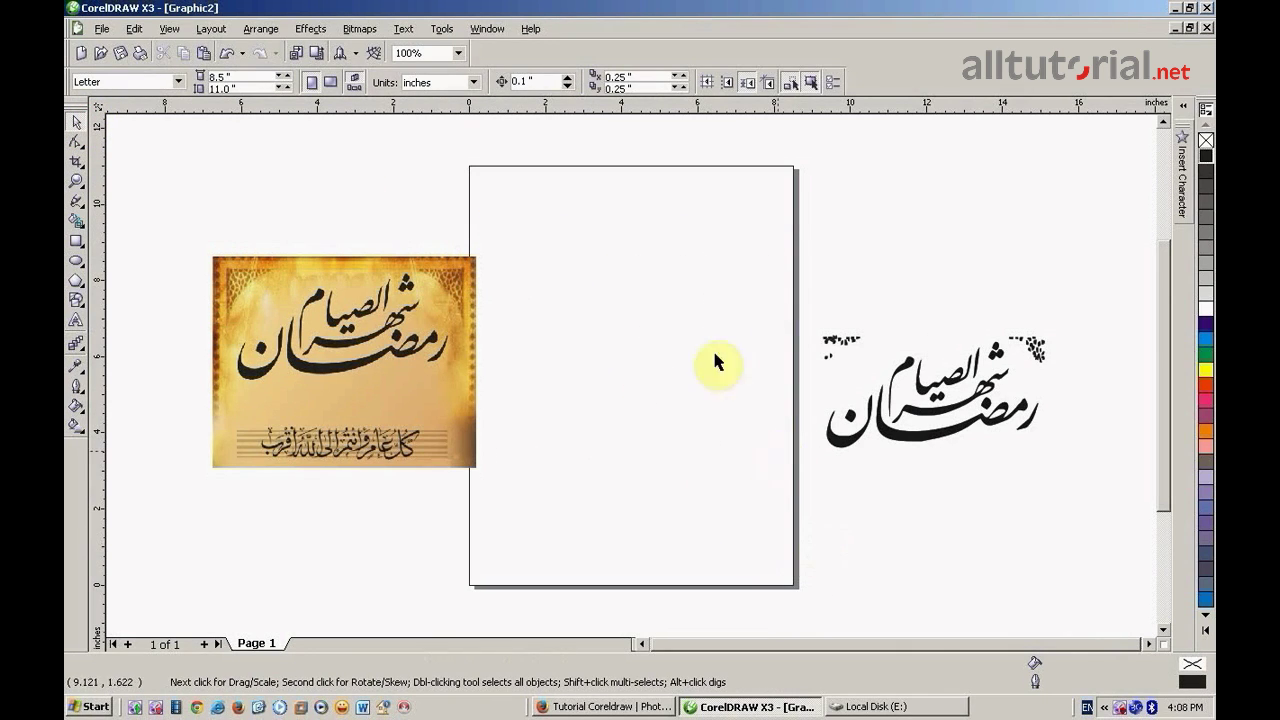
Delete the stray ornament fragments above the left and right ends of the traced calligraphy.
drag(724, 282, 886, 381)
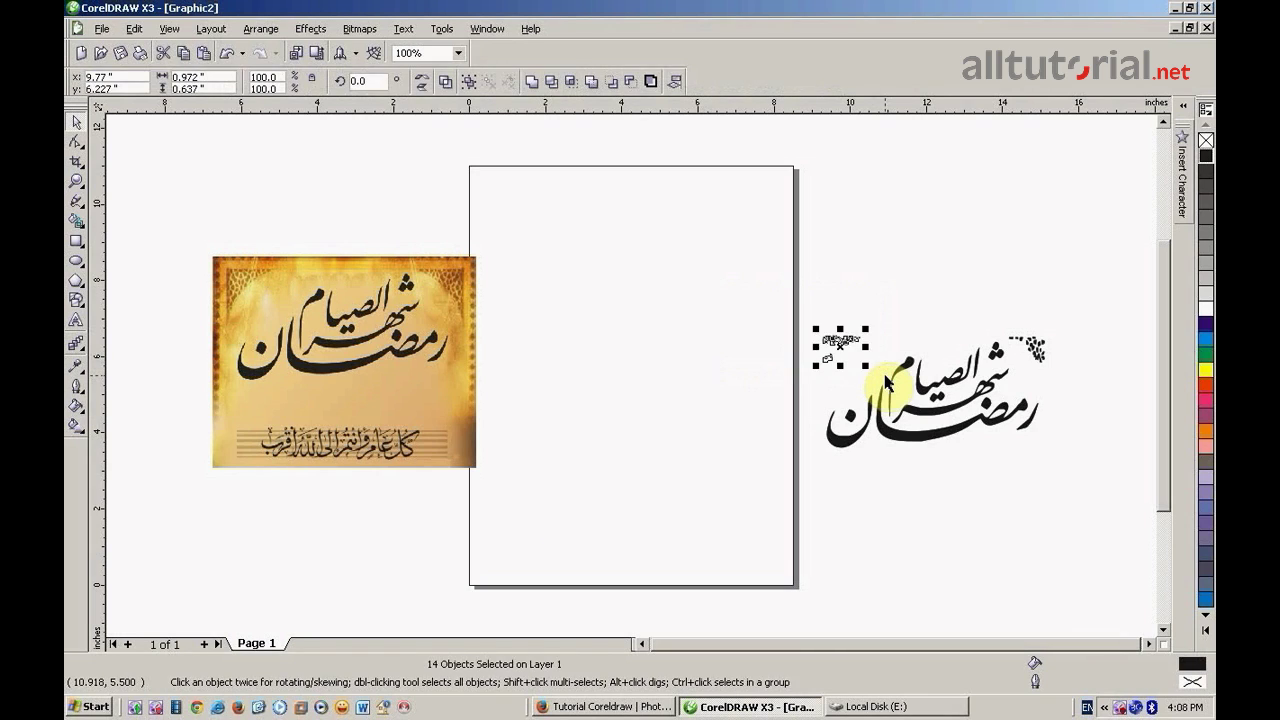
key(Delete)
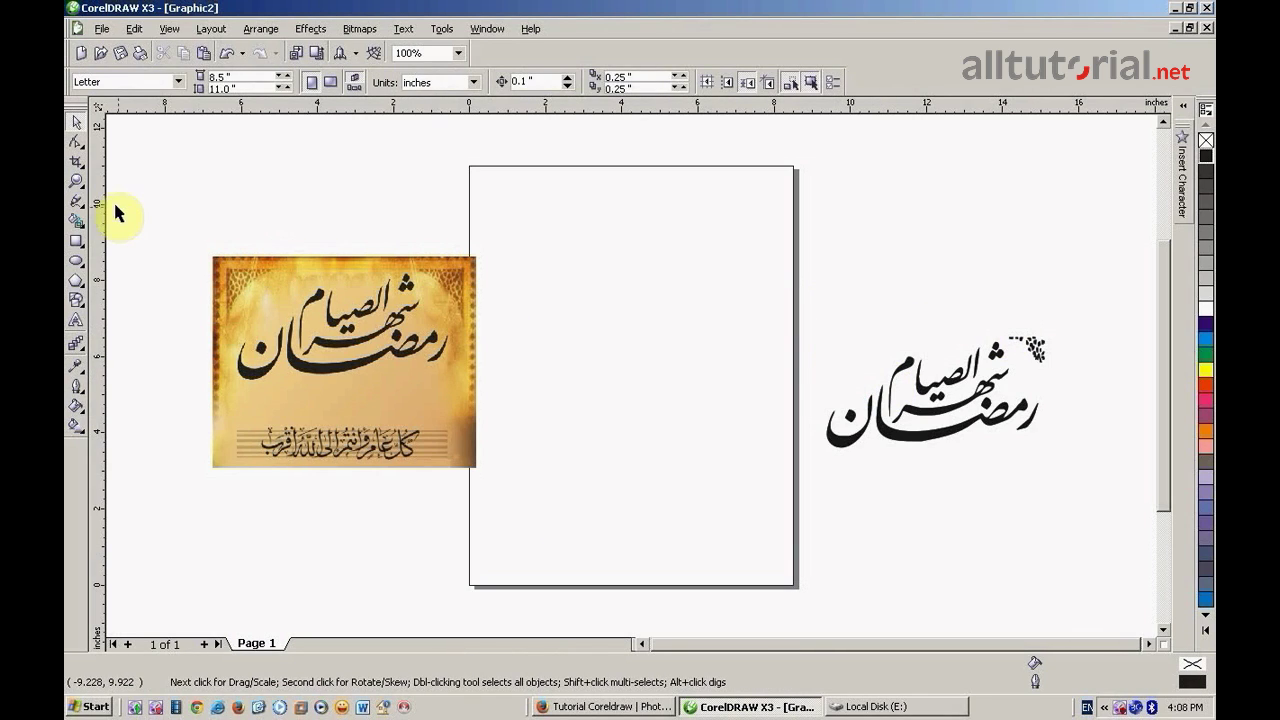
click(78, 185)
drag(949, 292, 1100, 420)
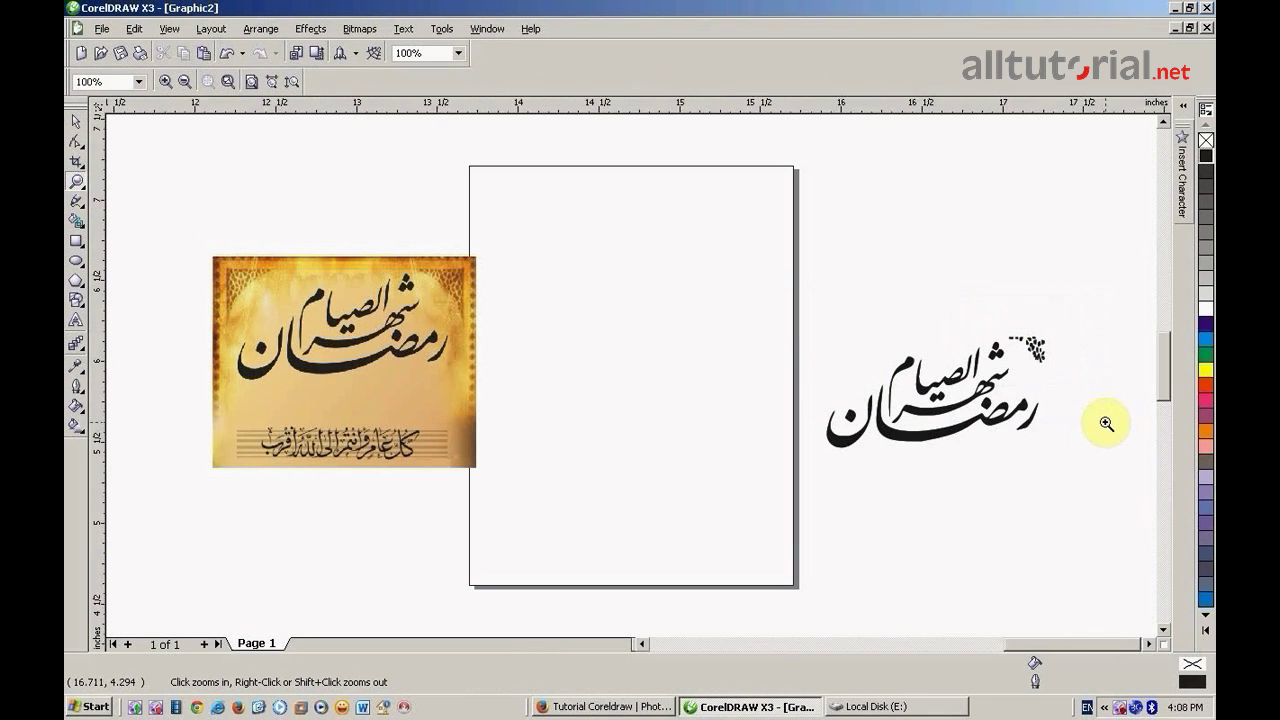
click(76, 121)
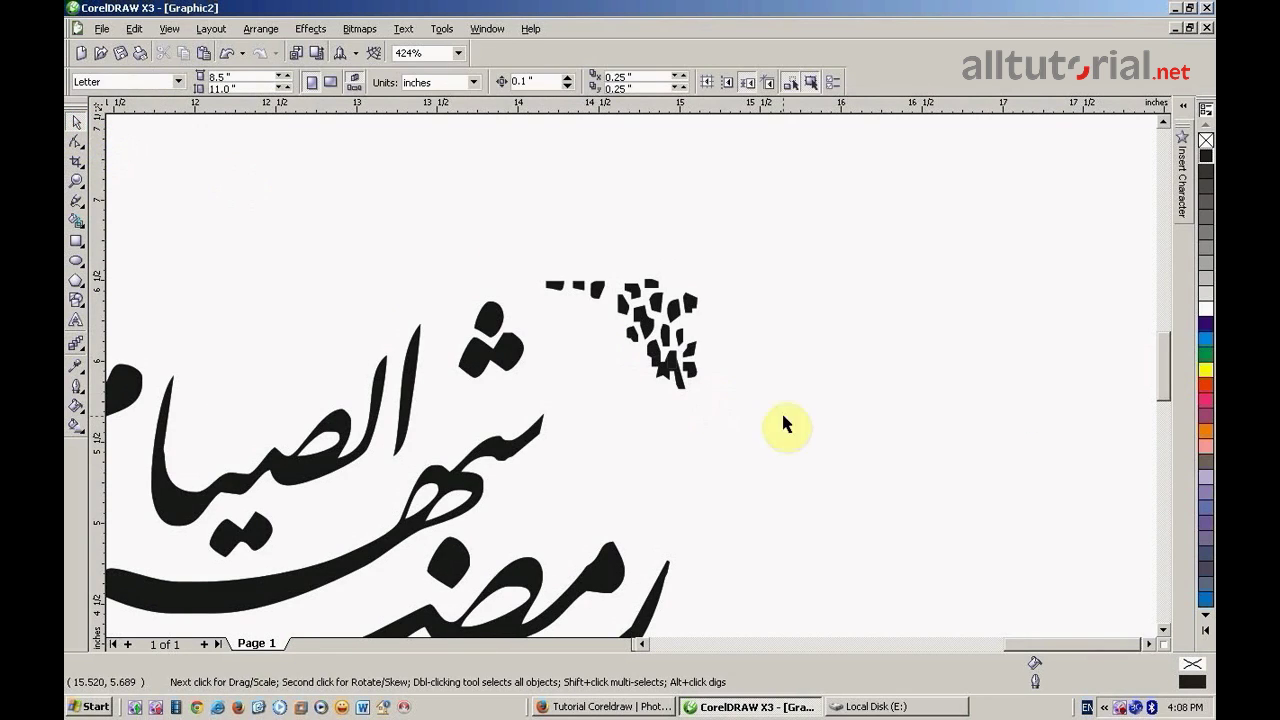
drag(820, 420, 524, 167)
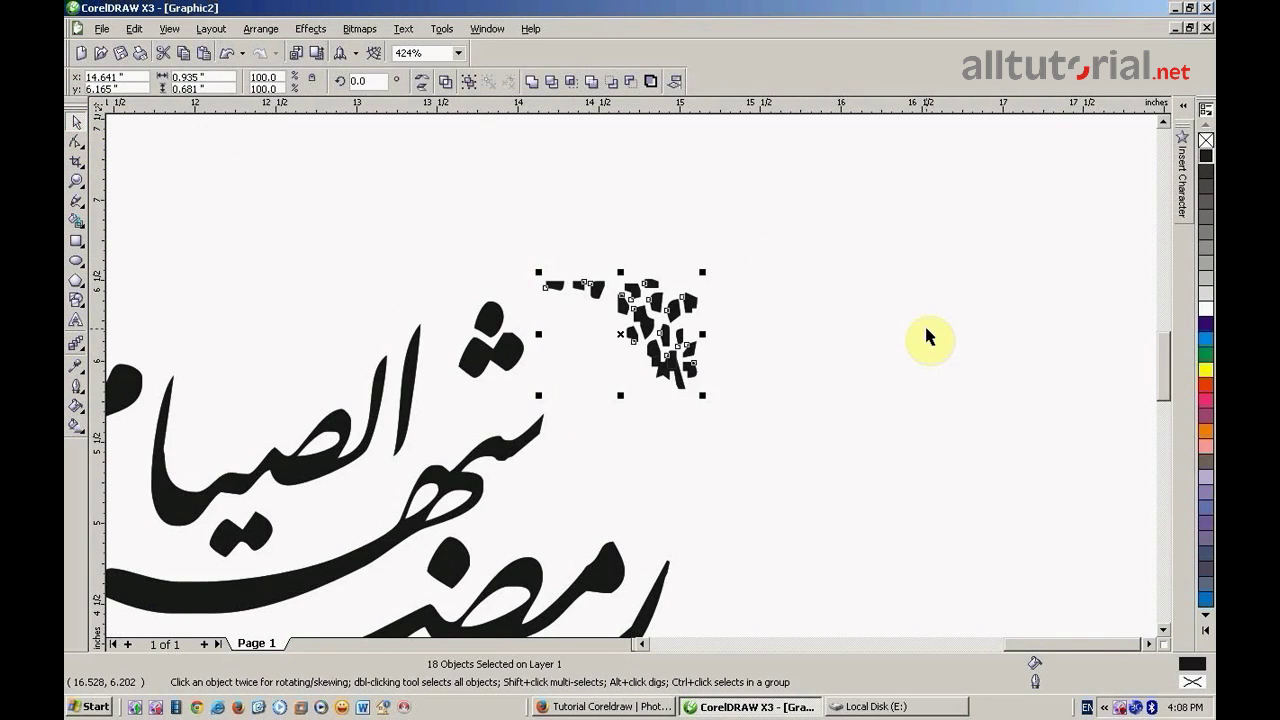
key(Delete)
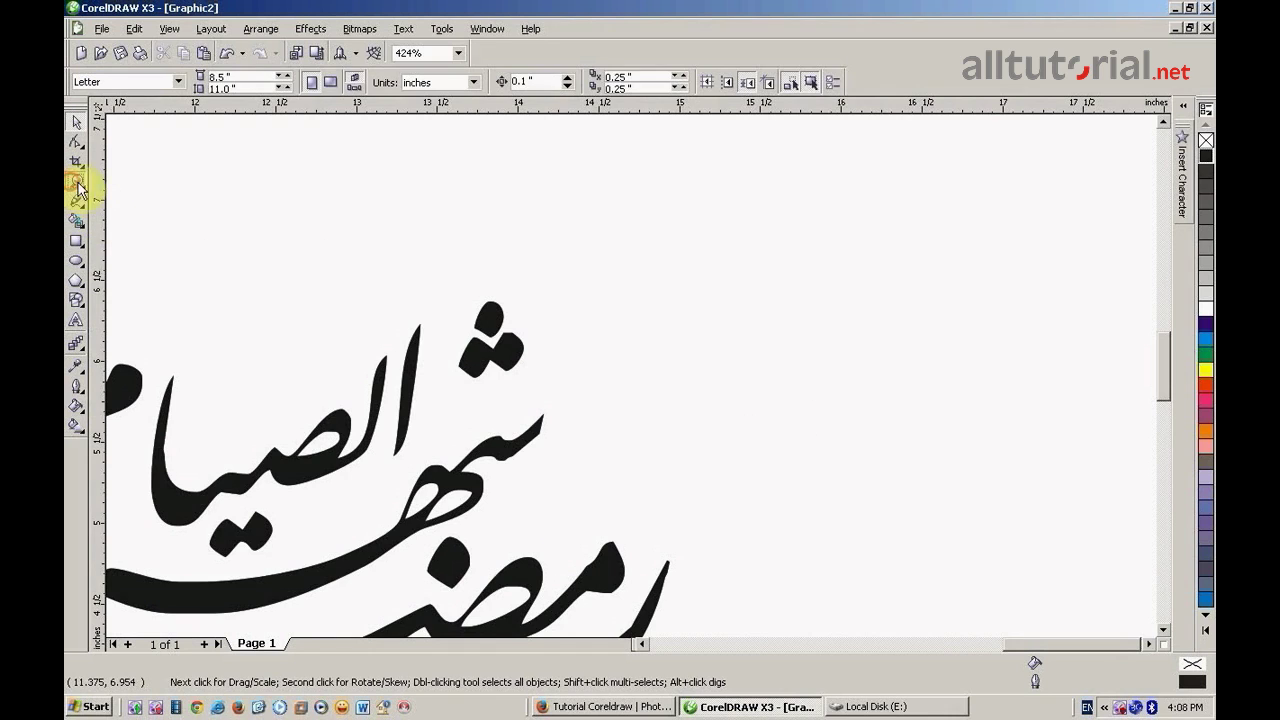
Move all pieces of the cleaned calligraphy together onto the upper part of the page.
click(77, 183)
key(F4)
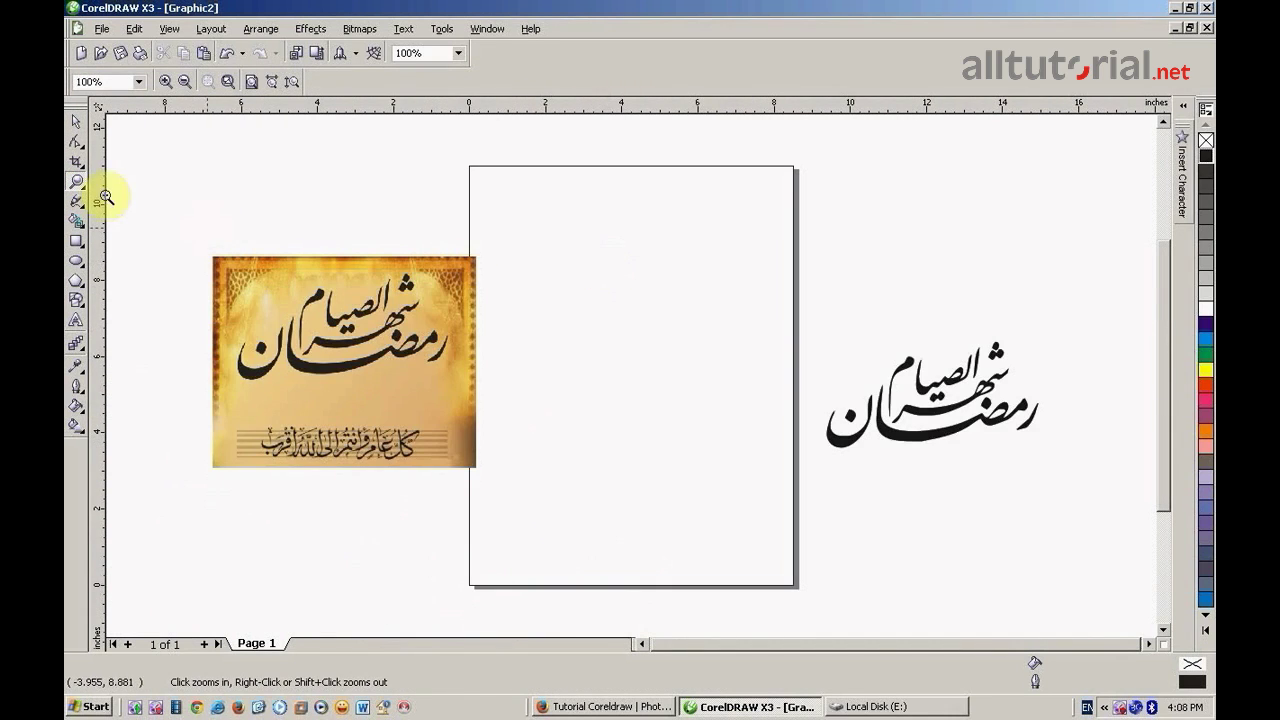
click(75, 121)
drag(701, 271, 1095, 517)
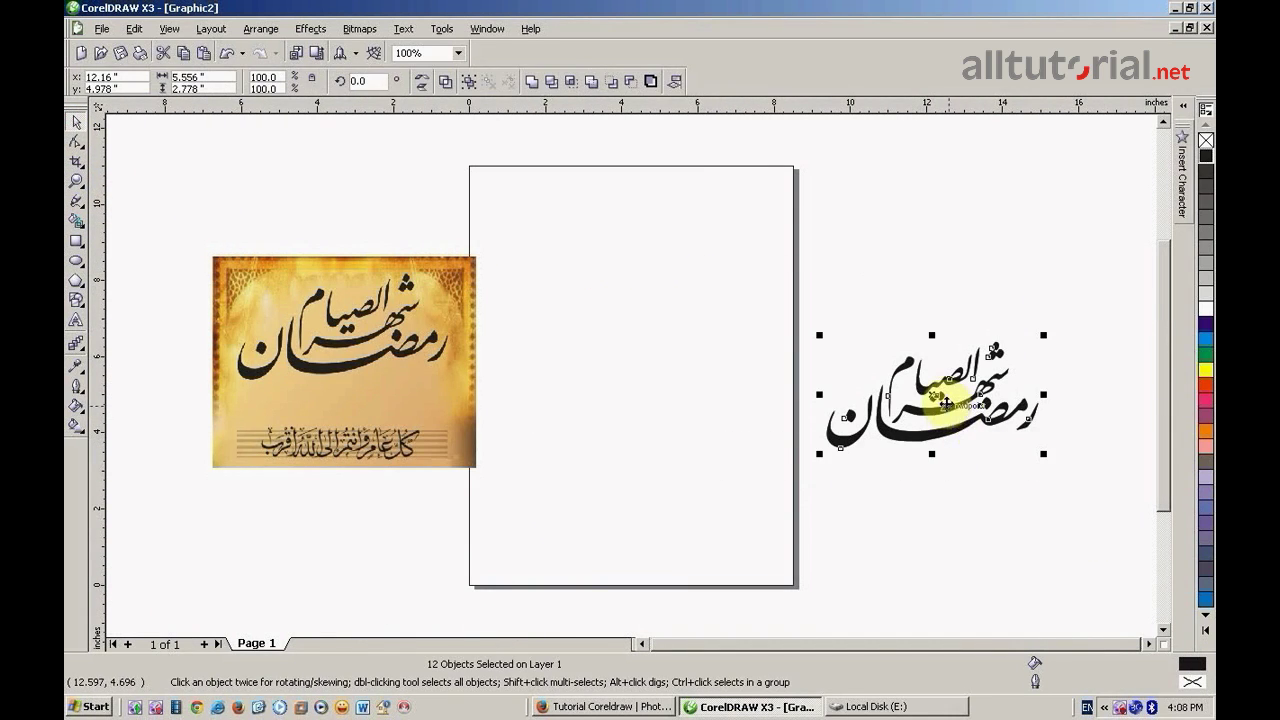
drag(940, 399, 668, 263)
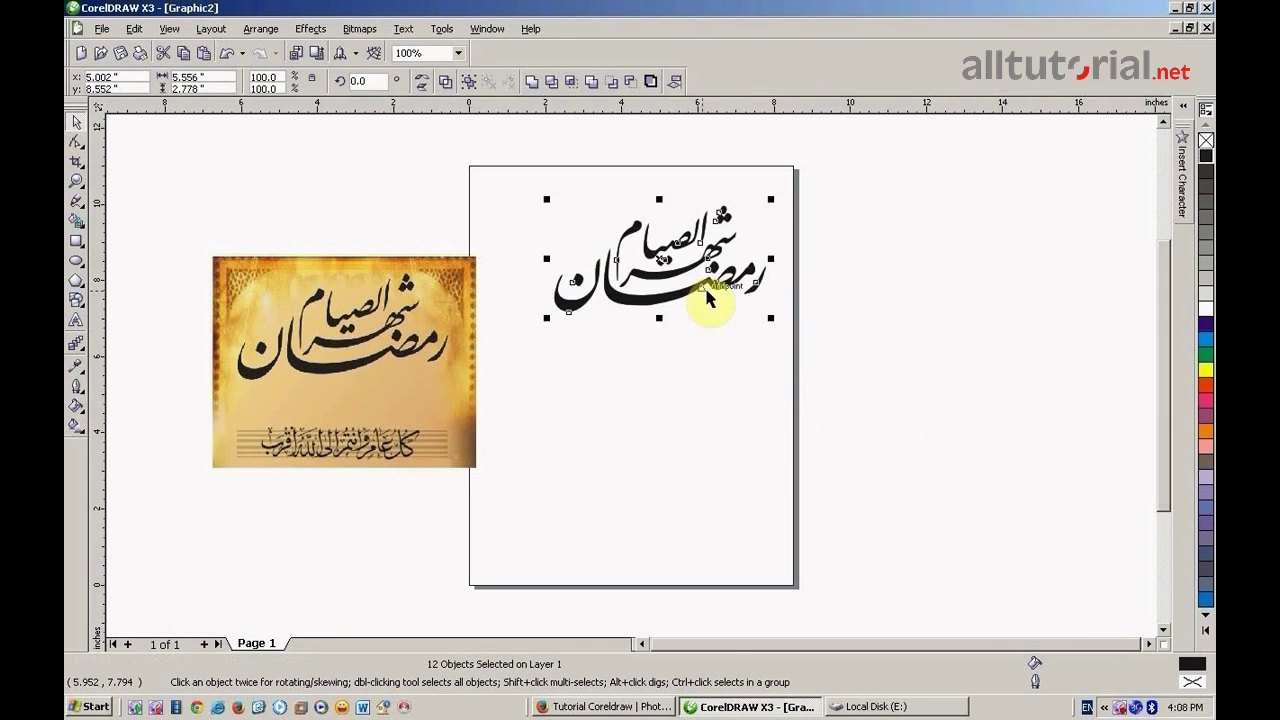
Try a blue and a medium gray fill on the calligraphy.
click(1208, 342)
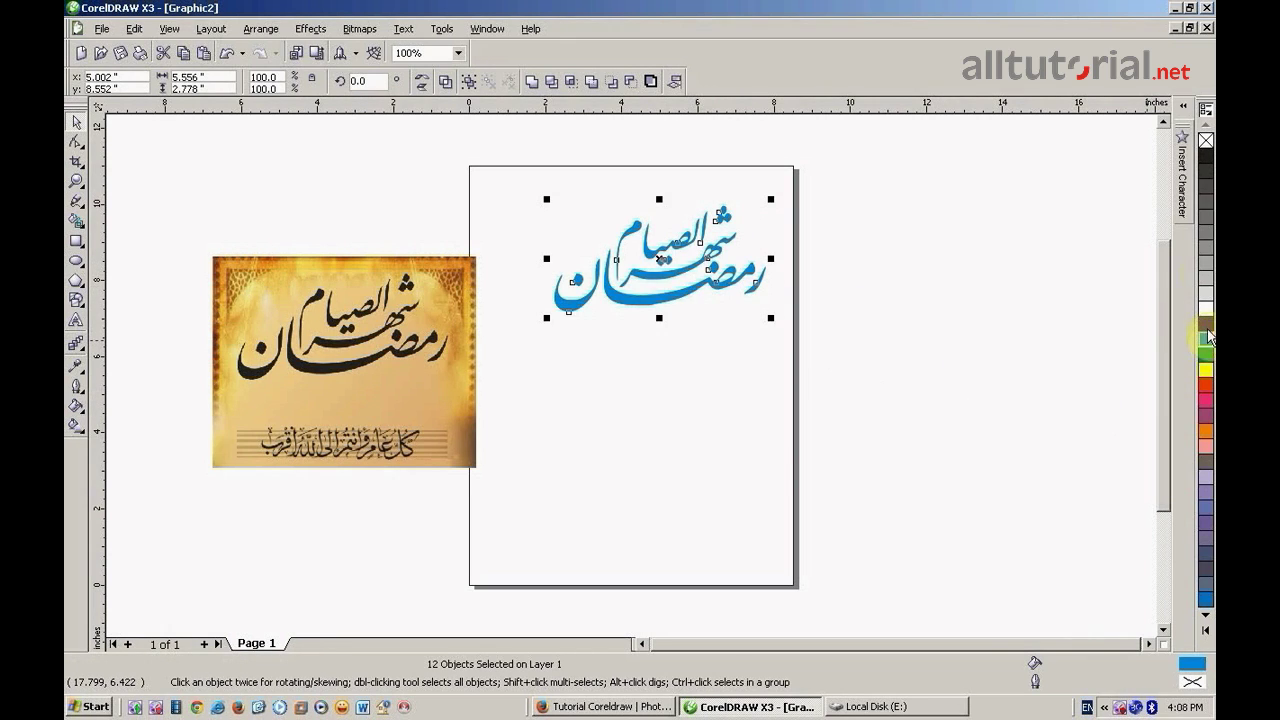
click(1206, 248)
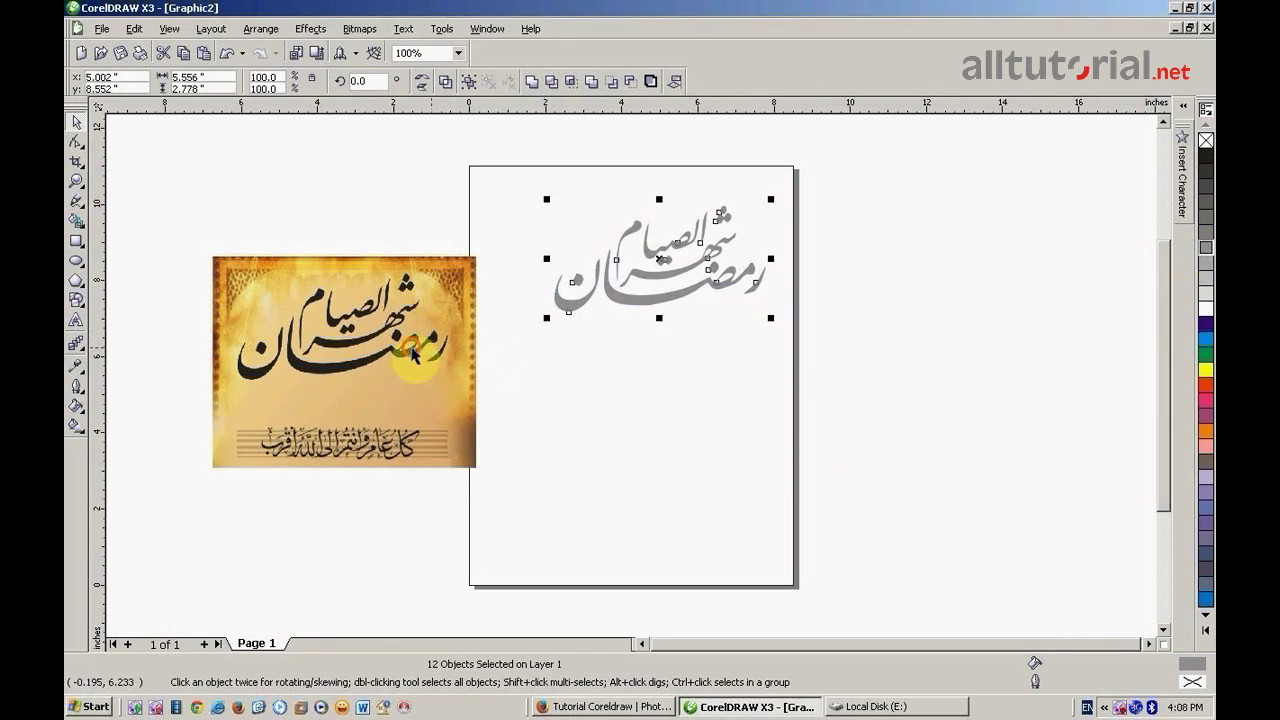
click(412, 350)
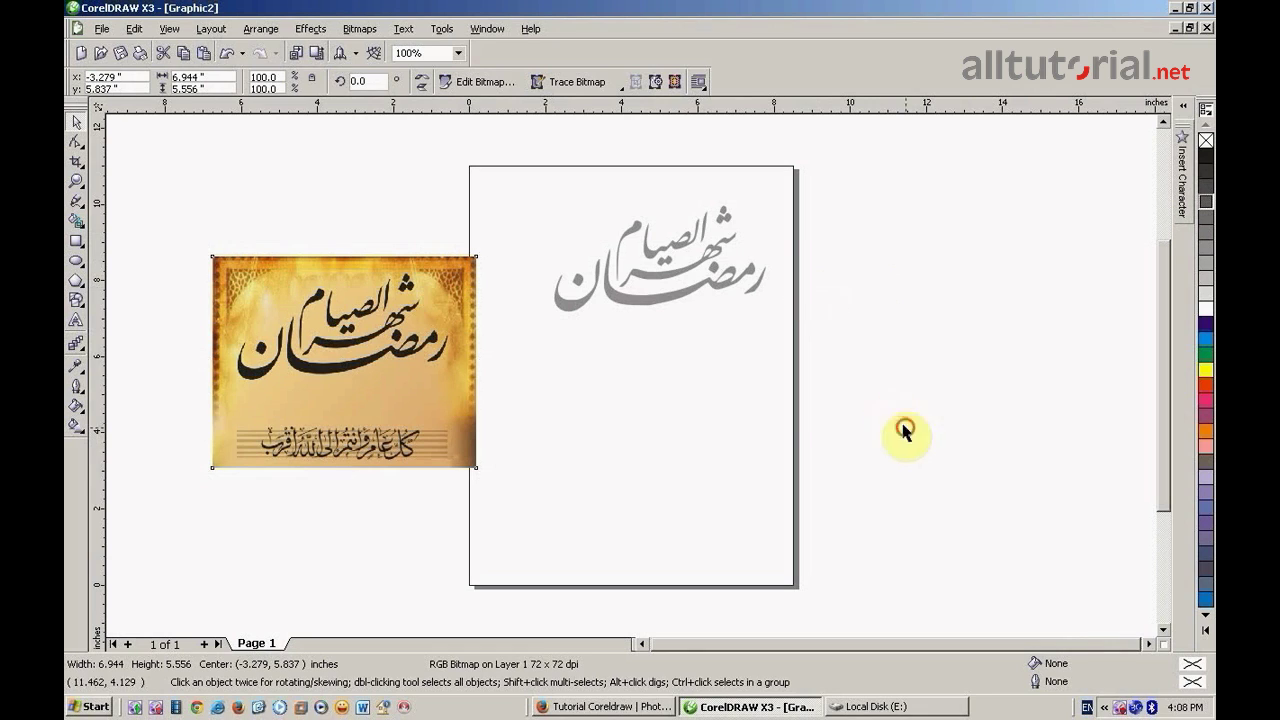
Fill all pieces of the traced calligraphy with dark gray and inspect the lettering up close.
drag(906, 428, 533, 155)
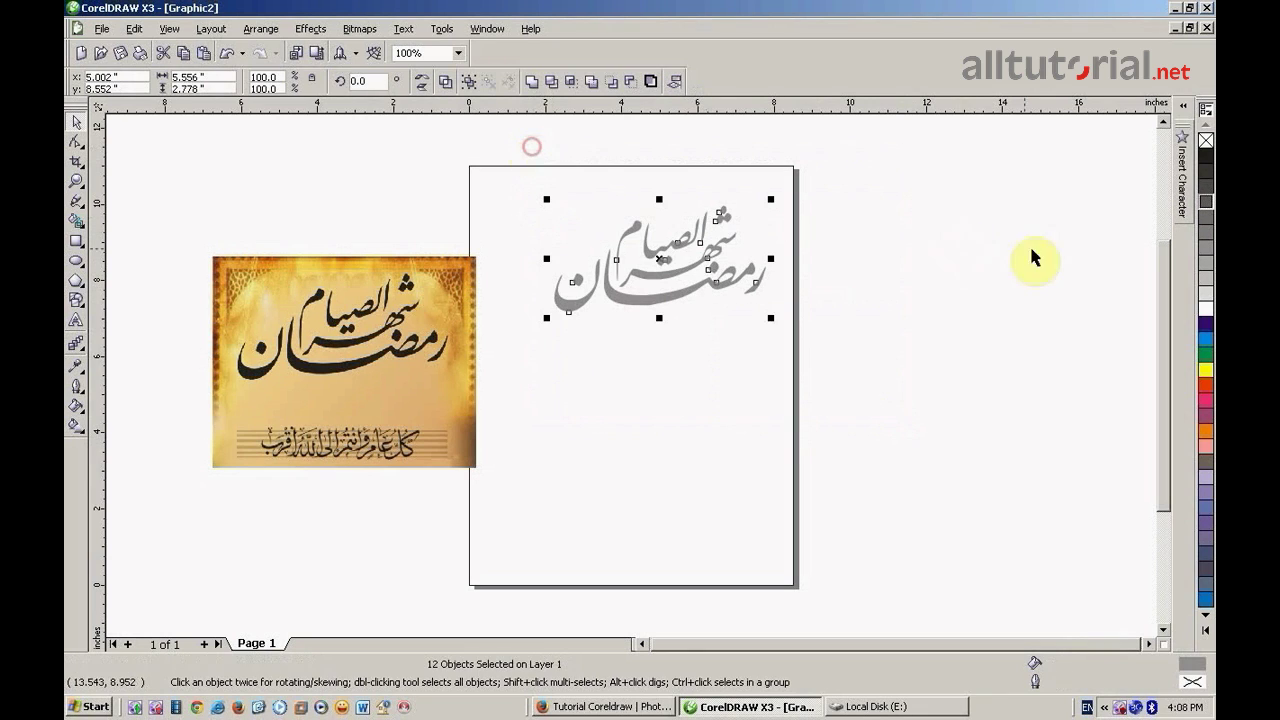
click(1207, 207)
click(749, 390)
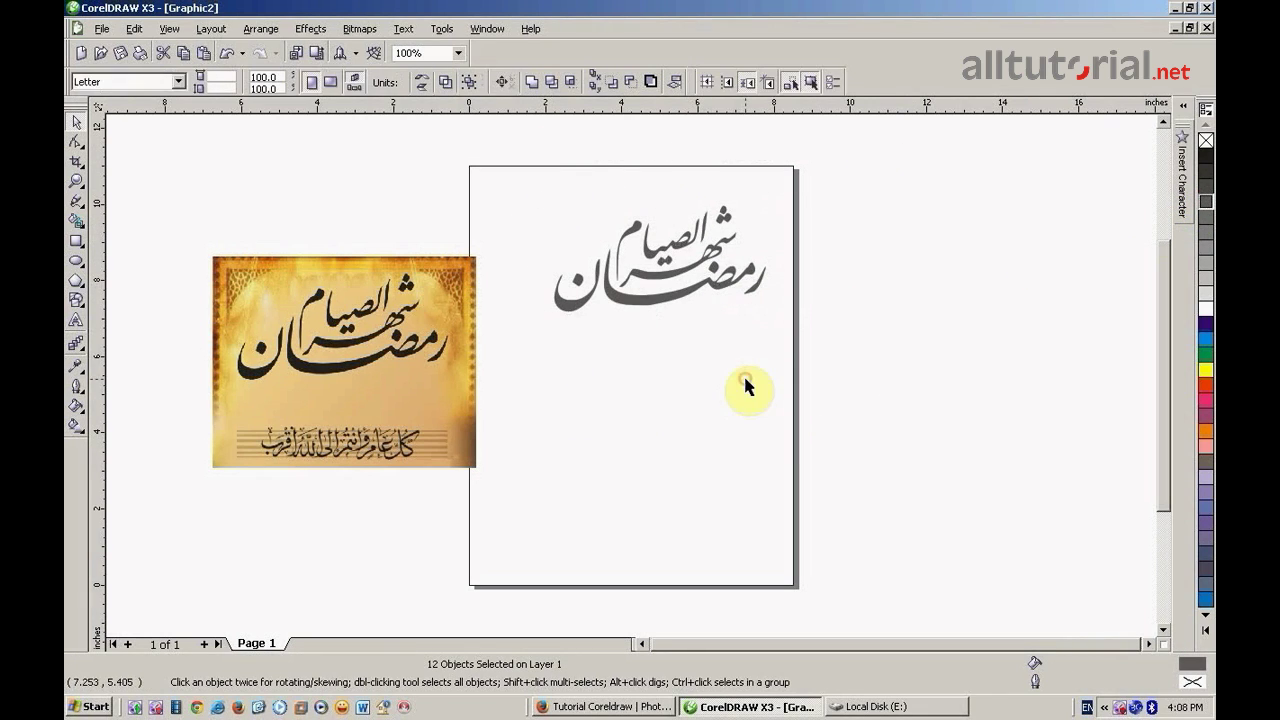
click(76, 181)
drag(480, 196, 806, 343)
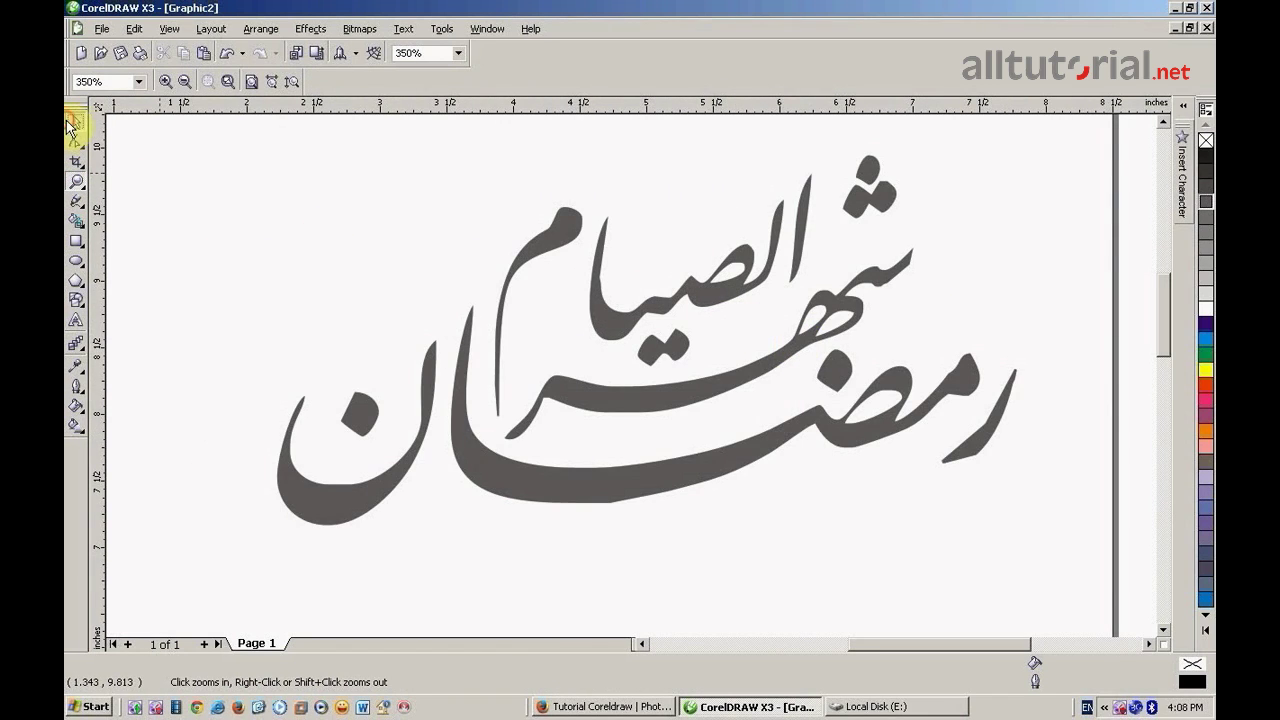
click(72, 123)
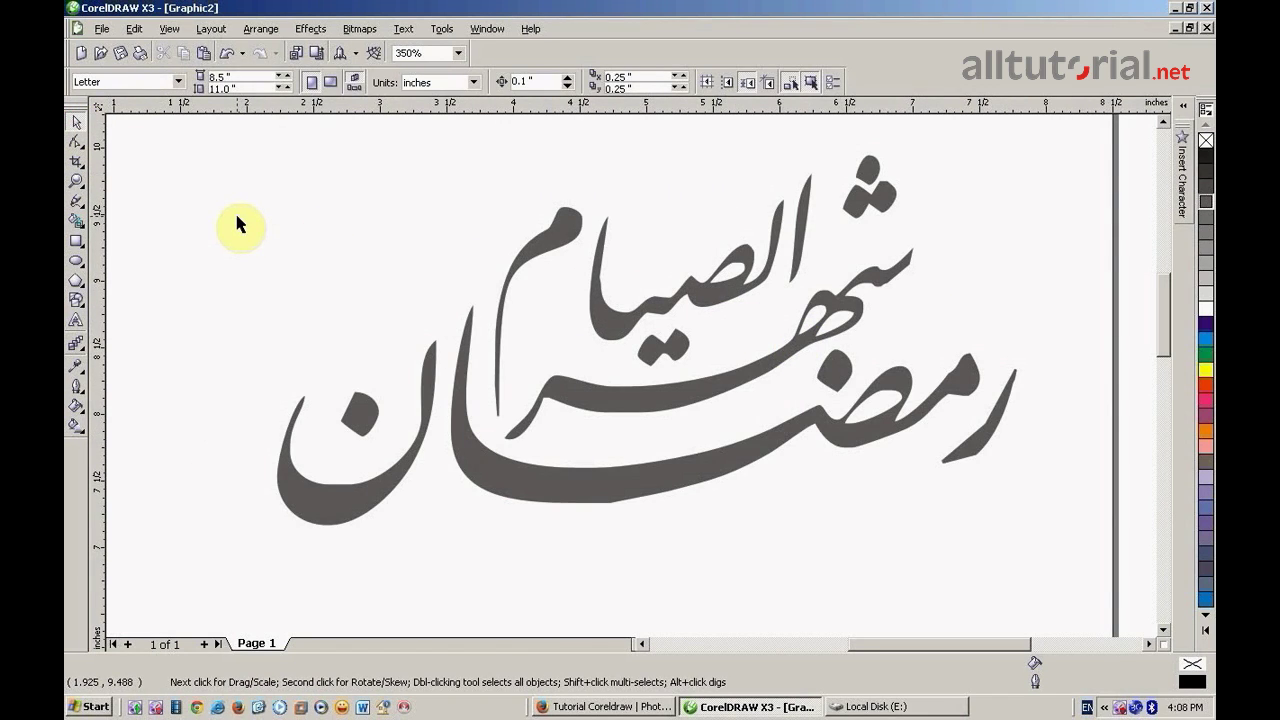